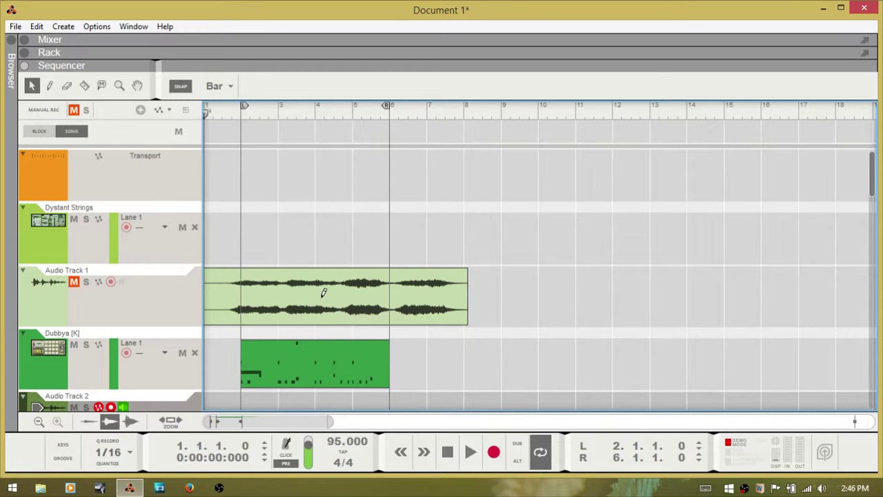
pyautogui.press('alt')
pyautogui.press('w')
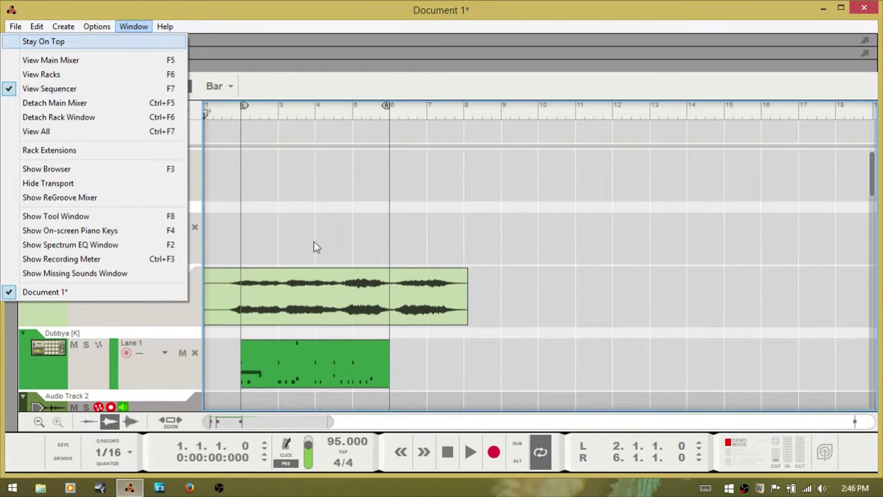
pyautogui.press('Escape')
# - Draw a one-bar clip at bar 4 on the Dystant Strings track with the Pencil tool and delete it
pyautogui.press('w')
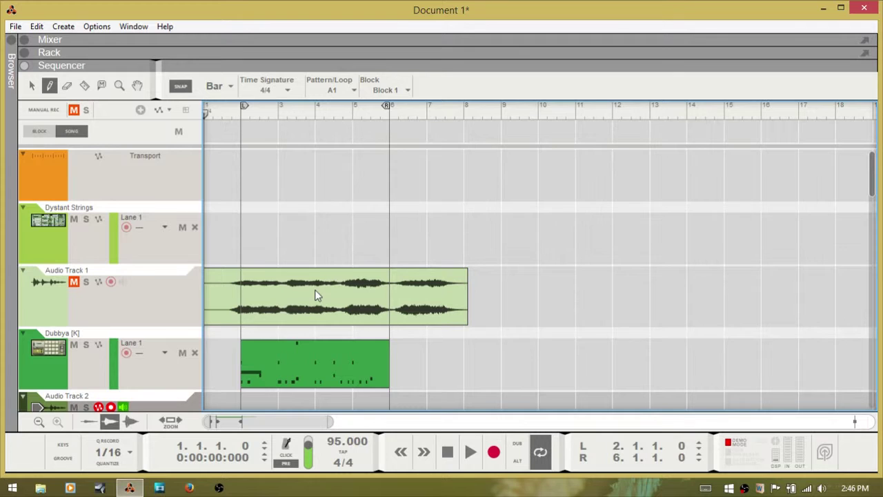
pyautogui.click(316, 260)
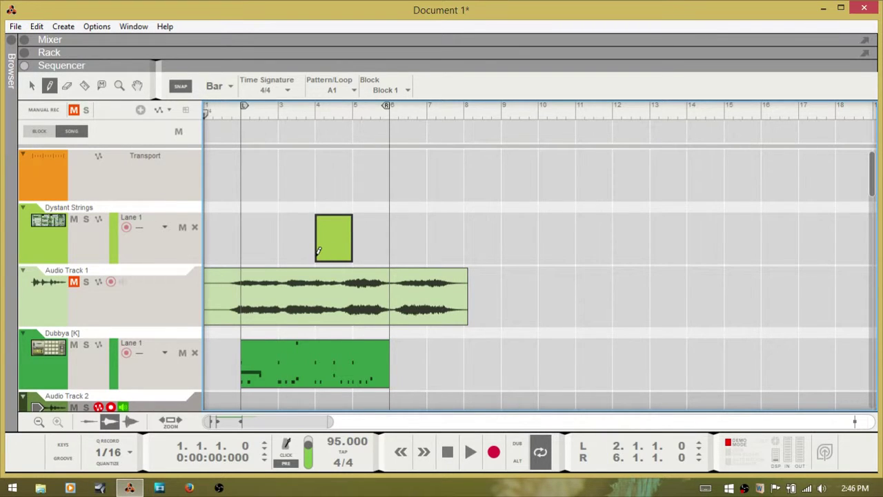
pyautogui.press('Delete')
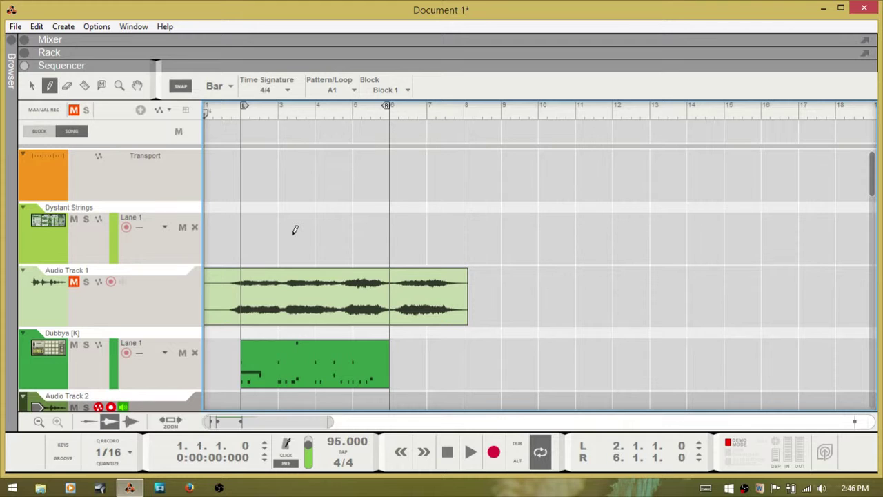
# - Activate the Eraser tool and try its temporary switch to the Pencil tool
pyautogui.press('e')
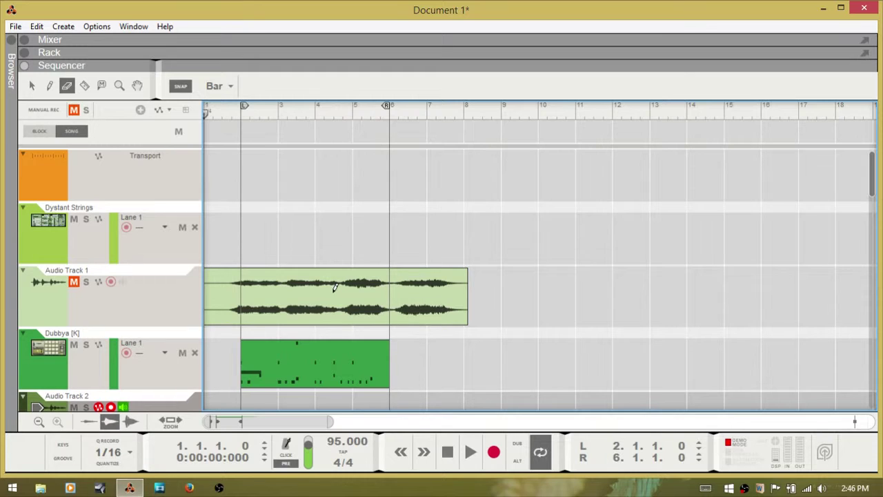
pyautogui.press('alt')
pyautogui.press('alt')
# - Try a cut at bar 5 with the Razor tool and undo it
pyautogui.press('r')
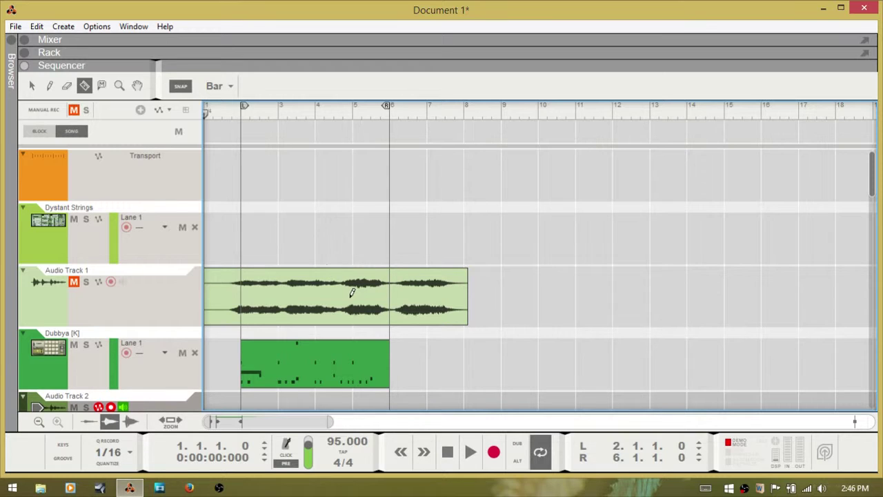
pyautogui.press('alt')
pyautogui.press('alt')
pyautogui.click(356, 107)
pyautogui.hotkey('ctrl', 'z')
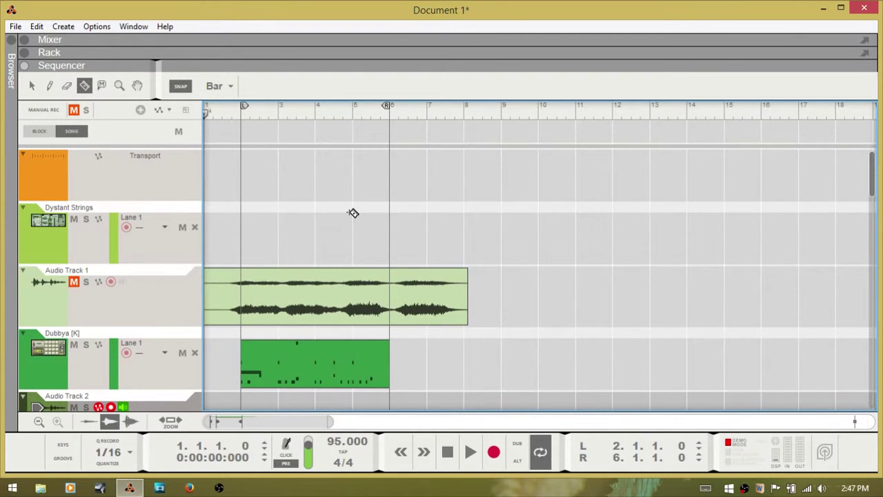
# - Mute and unmute the Audio Track 1 clip with the Mute tool, and undo a trial Razor cut at bar 5
pyautogui.click(102, 85)
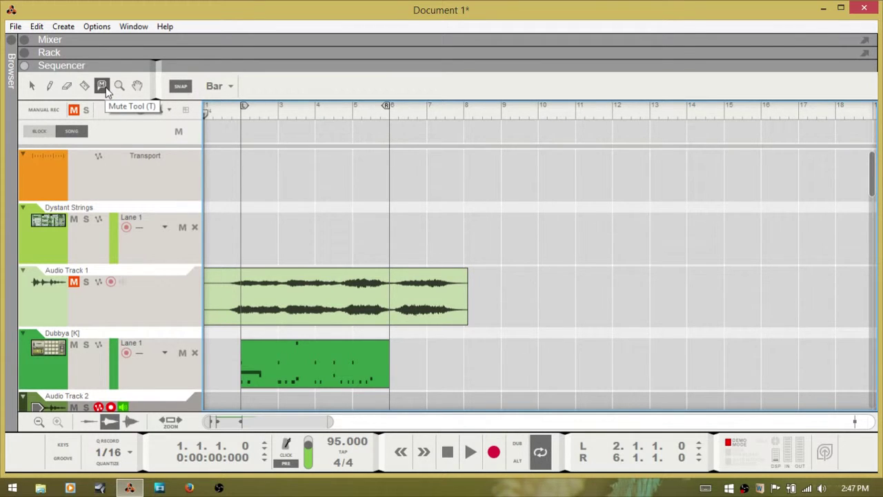
pyautogui.click(341, 292)
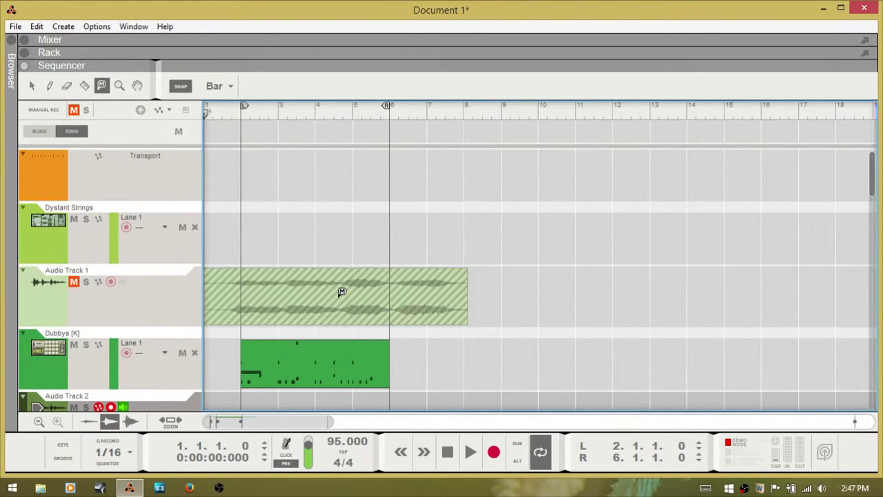
pyautogui.click(348, 296)
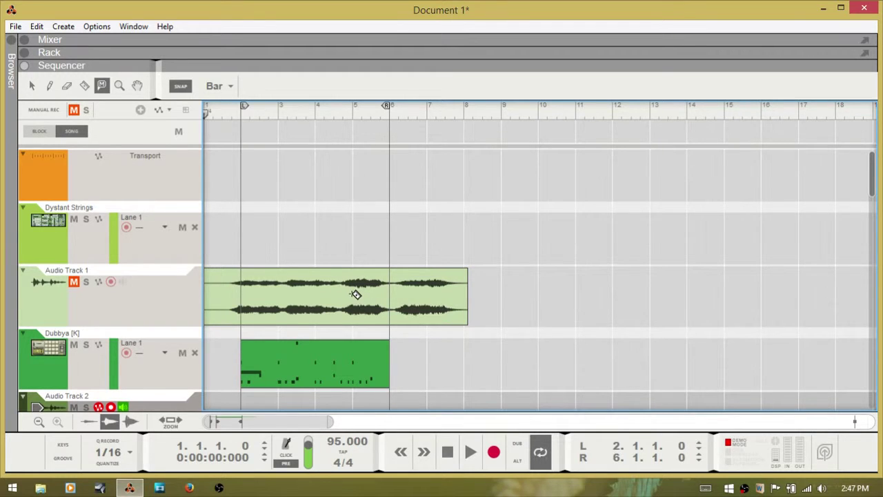
pyautogui.click(354, 292)
pyautogui.hotkey('ctrl', 'z')
# - Zoom in and out around bar 4 of the arrangement with the Magnifying Glass tool
pyautogui.press('y')
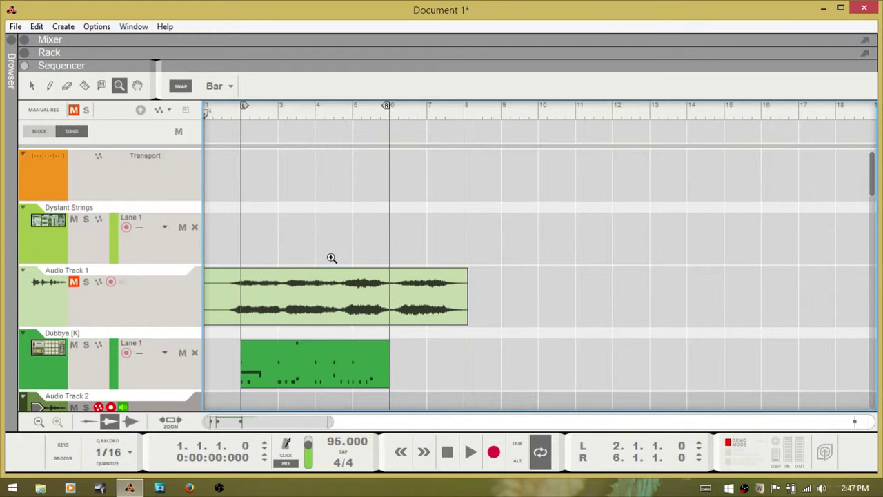
pyautogui.click(331, 297)
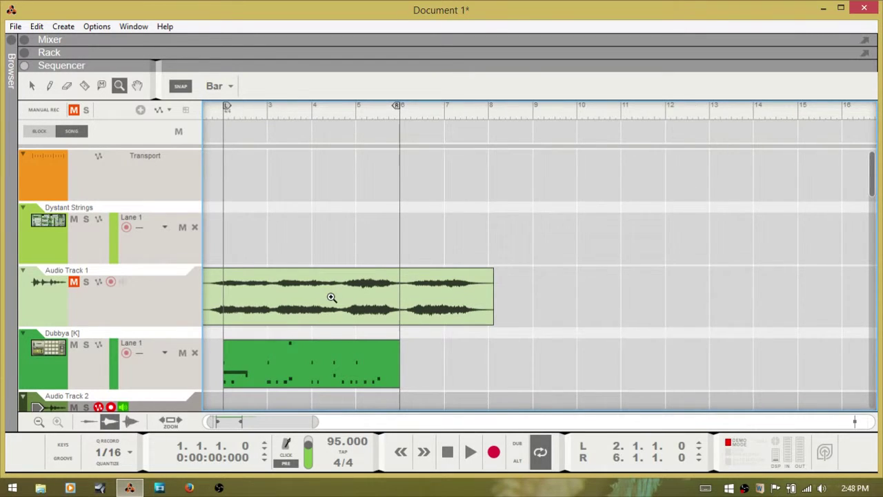
pyautogui.click(331, 297)
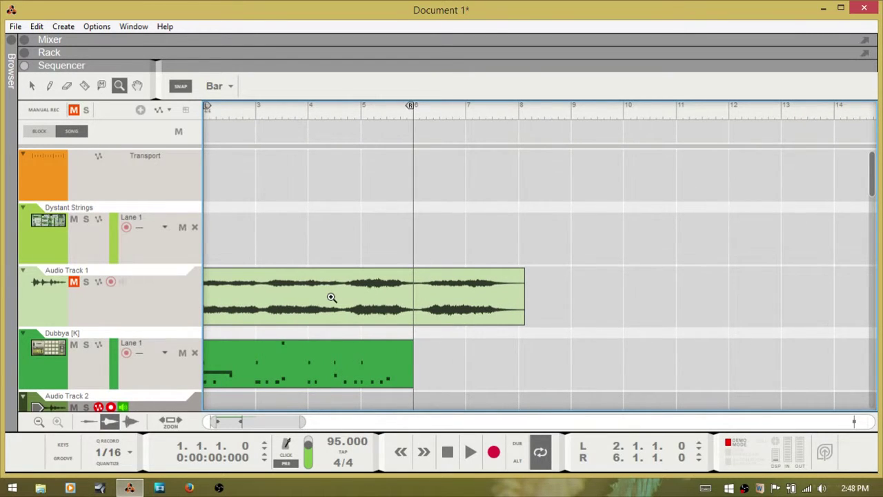
pyautogui.keyDown('ctrl'); pyautogui.click(332, 297); pyautogui.keyUp('ctrl')
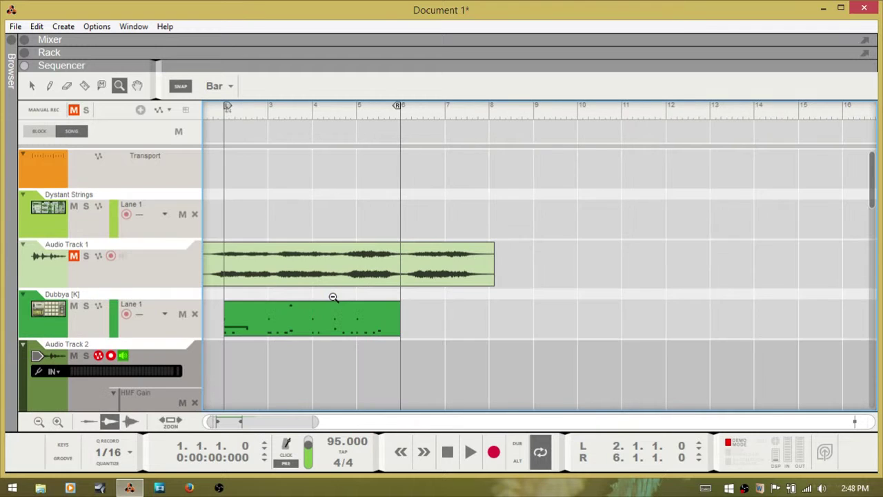
pyautogui.keyDown('ctrl'); pyautogui.click(333, 297); pyautogui.keyUp('ctrl')
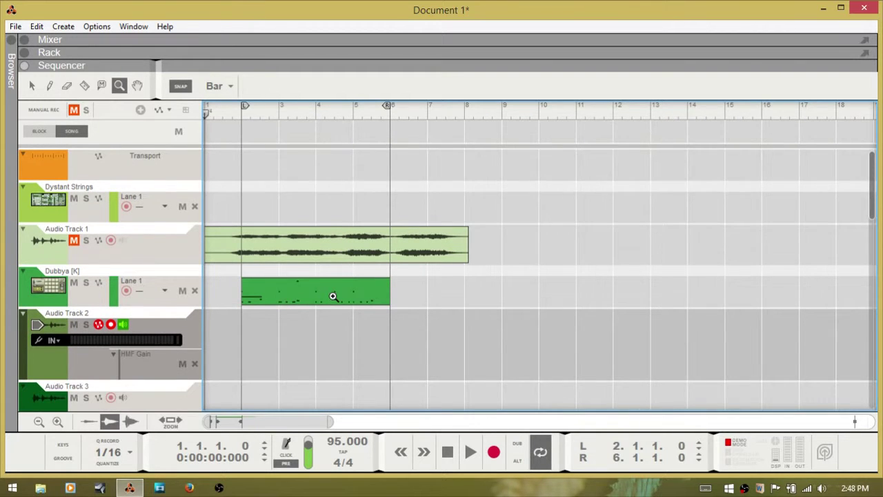
pyautogui.click(328, 237)
pyautogui.click(327, 237)
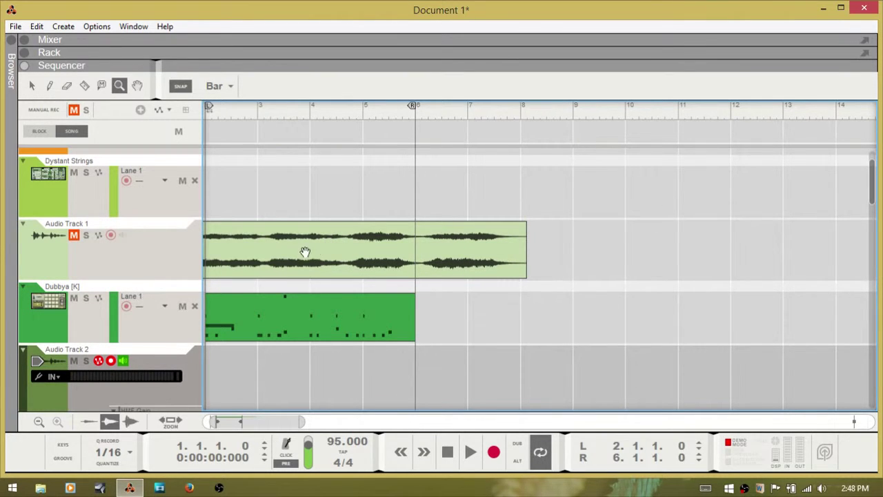
# - Pan the arrangement to the later bars and back to bar 1, finishing with the Hand tool
pyautogui.moveTo(660, 255); pyautogui.dragTo(282, 255)
pyautogui.moveTo(528, 262); pyautogui.dragTo(435, 251)
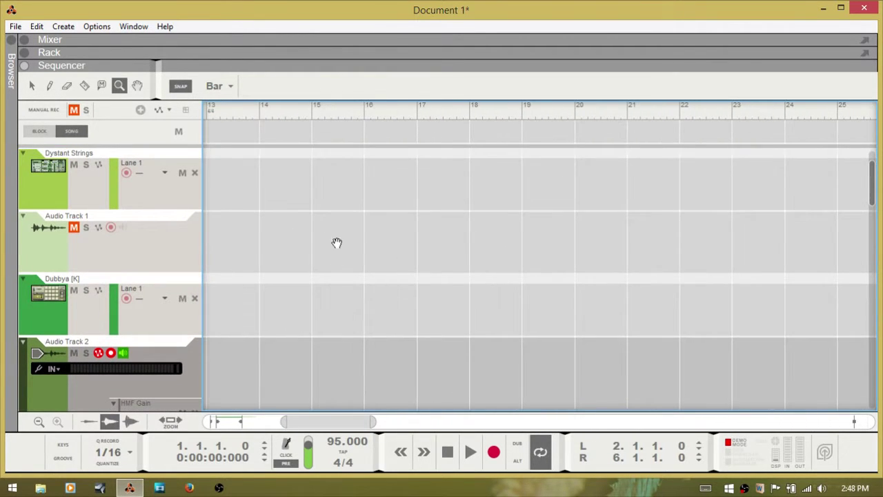
pyautogui.moveTo(317, 241); pyautogui.dragTo(528, 242)
pyautogui.moveTo(258, 244); pyautogui.dragTo(415, 251)
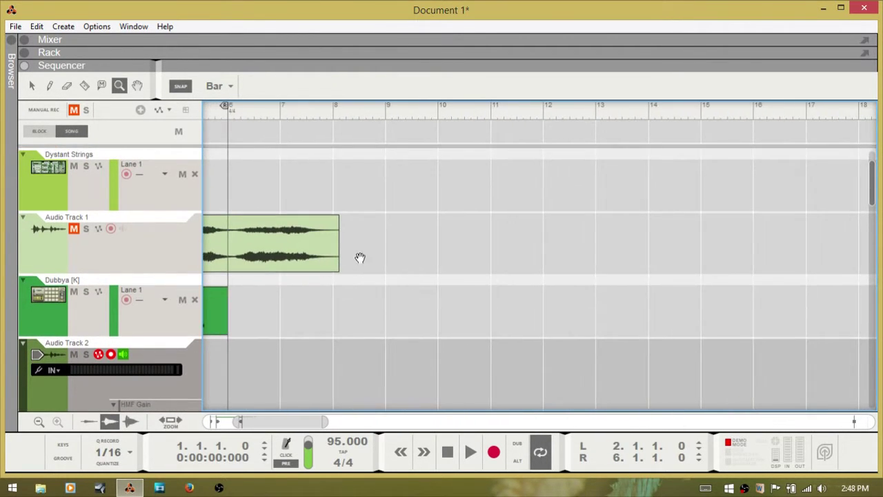
pyautogui.moveTo(321, 310); pyautogui.dragTo(535, 312)
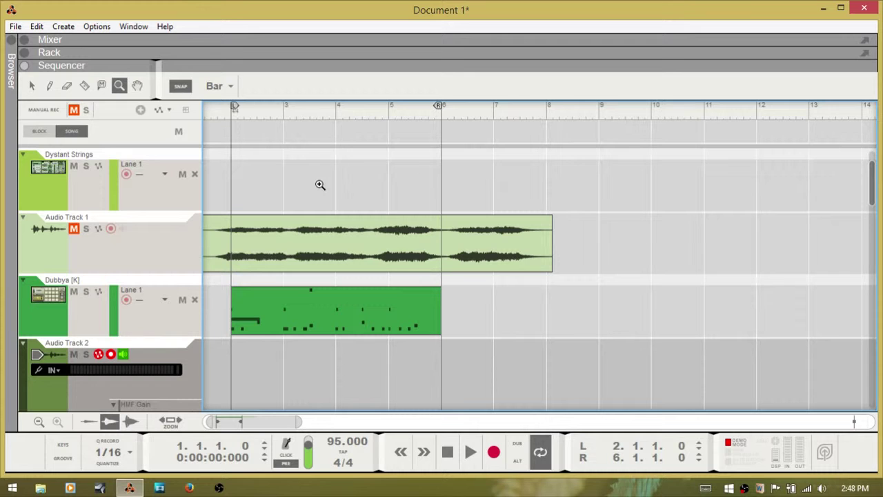
pyautogui.press('u')
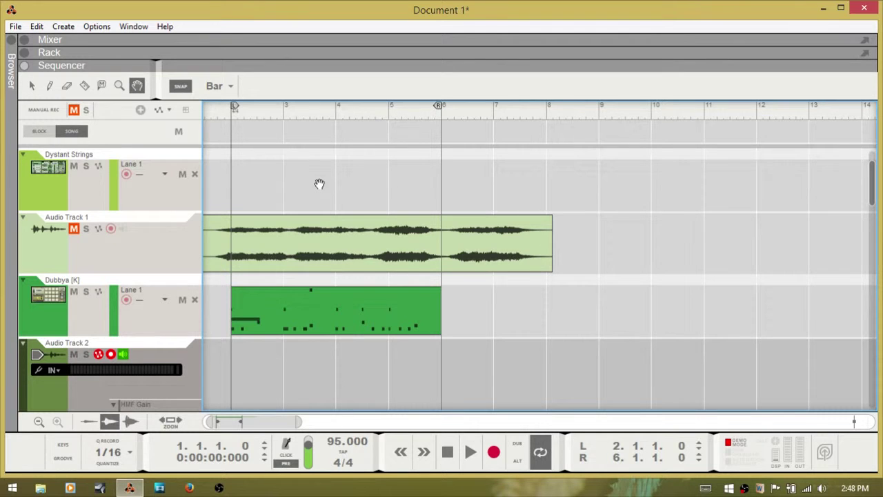
pyautogui.moveTo(584, 183); pyautogui.dragTo(607, 175)
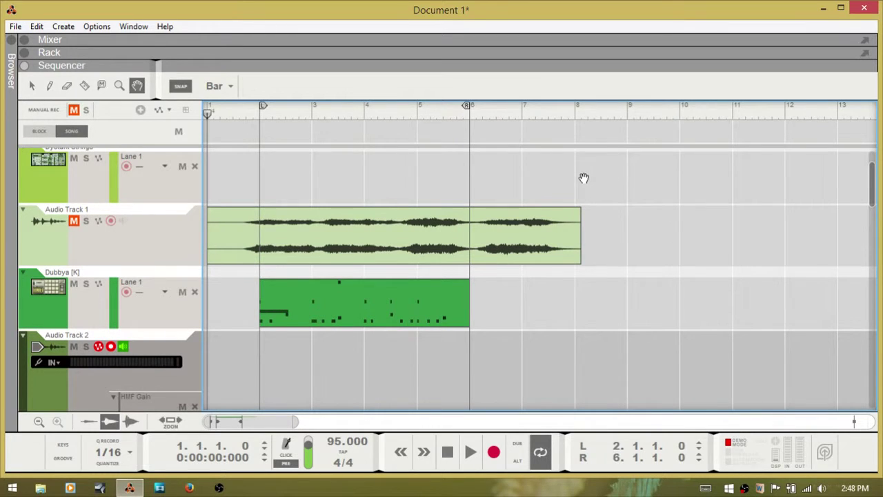
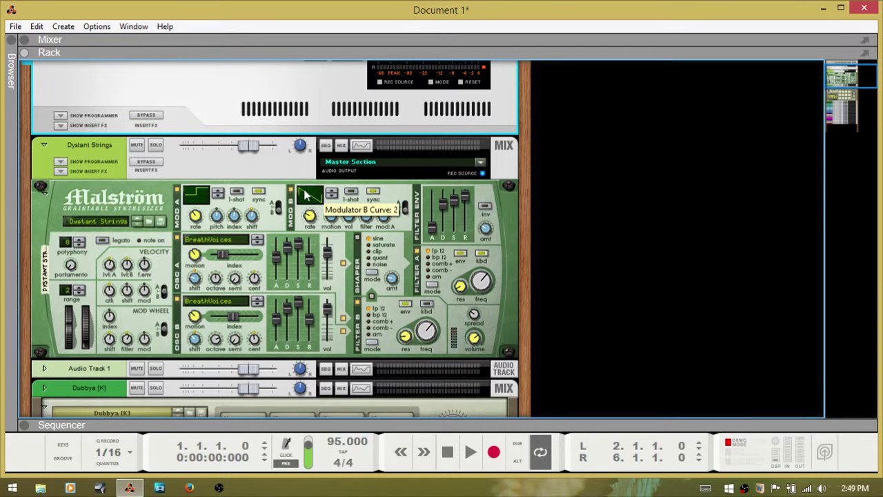
# - Show the sequencer alongside the rack and create an automation lane for the Malström's Modulator B Rate on the Dystant Strings track
pyautogui.press('F7')
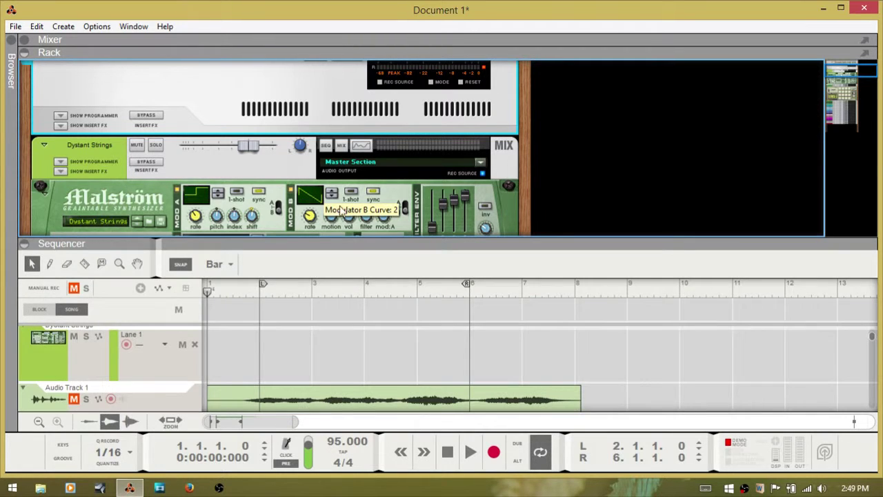
pyautogui.scroll(2, 338, 343)
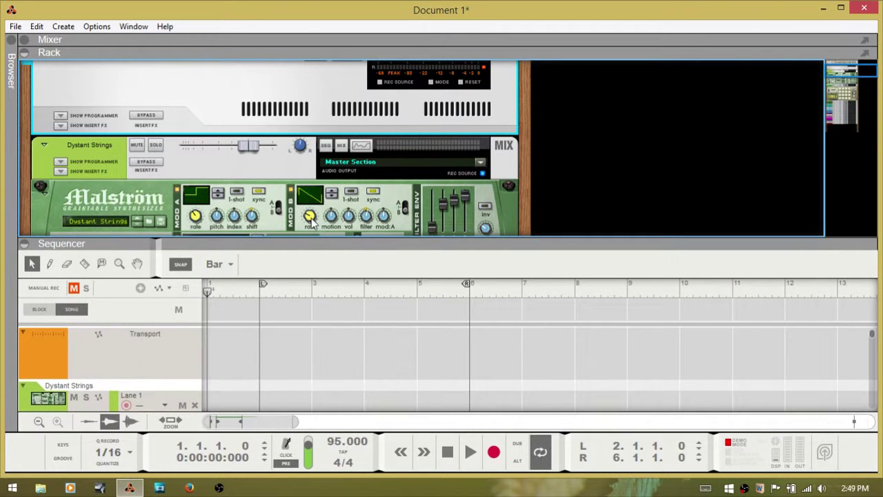
pyautogui.moveTo(311, 220)
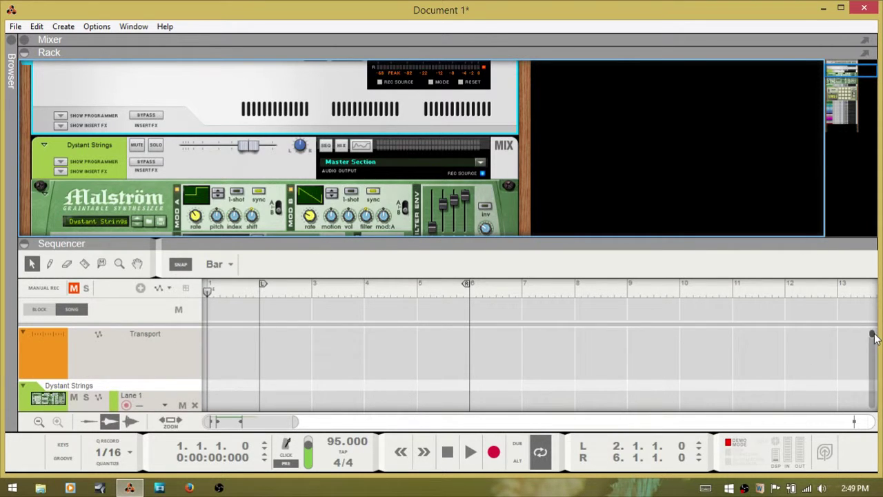
pyautogui.moveTo(873, 332); pyautogui.dragTo(874, 424)
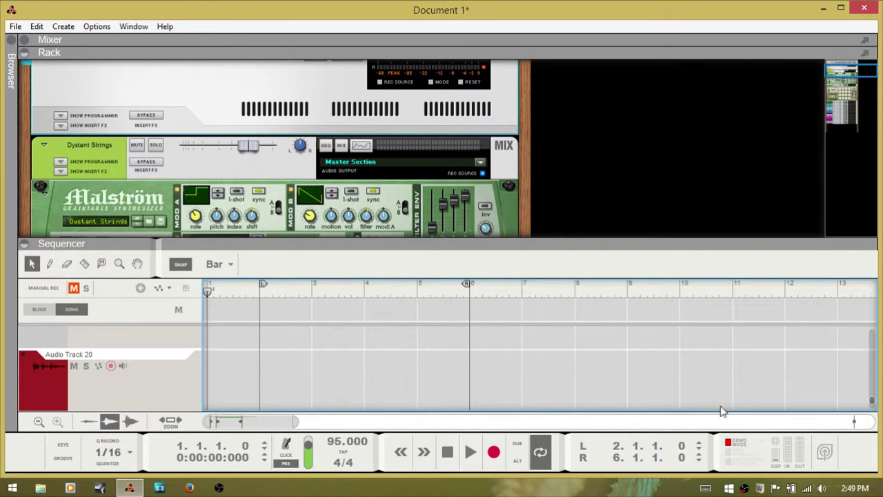
pyautogui.moveTo(873, 400); pyautogui.dragTo(875, 321)
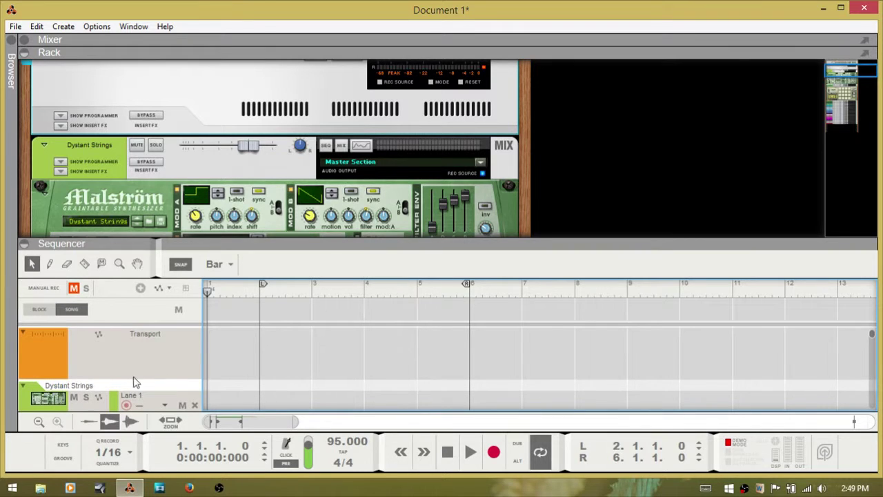
pyautogui.keyDown('alt'); pyautogui.click(310, 218); pyautogui.keyUp('alt')
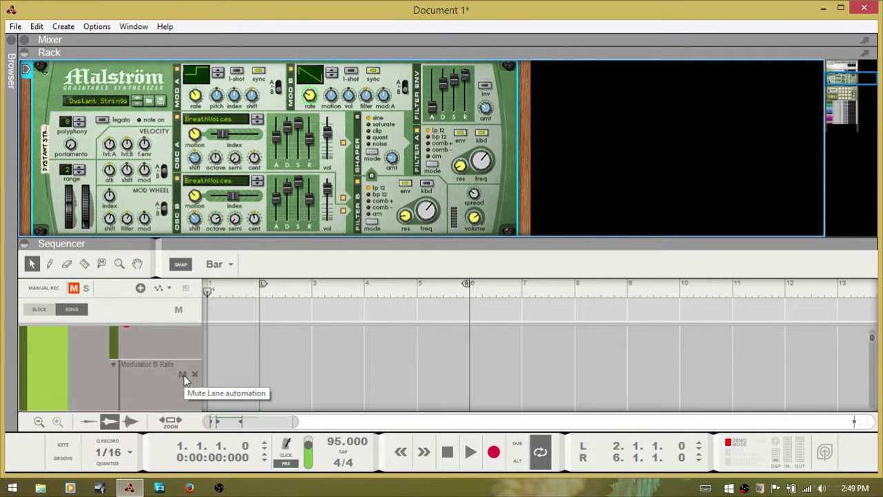
# - Hide the rack and delete the Modulator B Rate automation lane from the Dystant Strings track
pyautogui.press('F6')
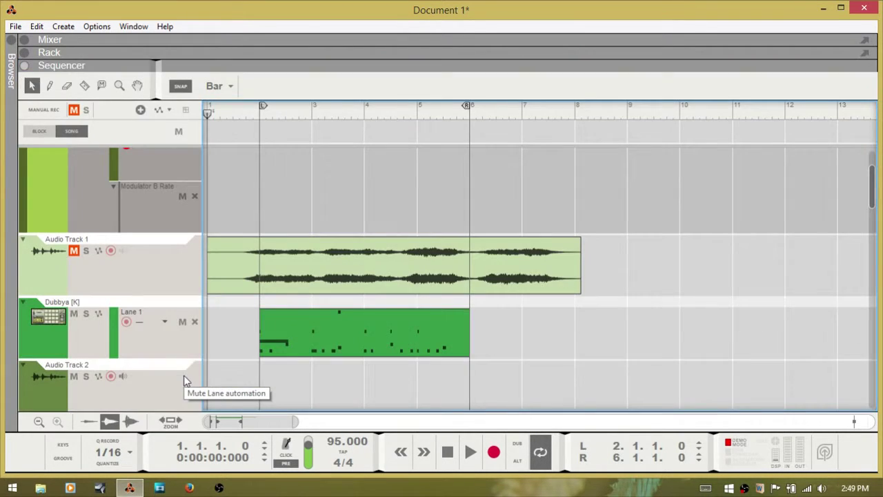
pyautogui.scroll(1, 176, 220)
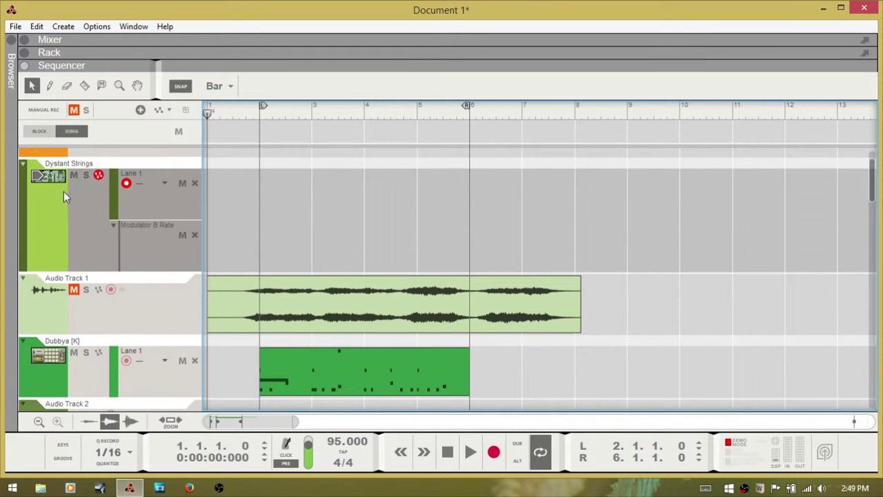
pyautogui.click(195, 236)
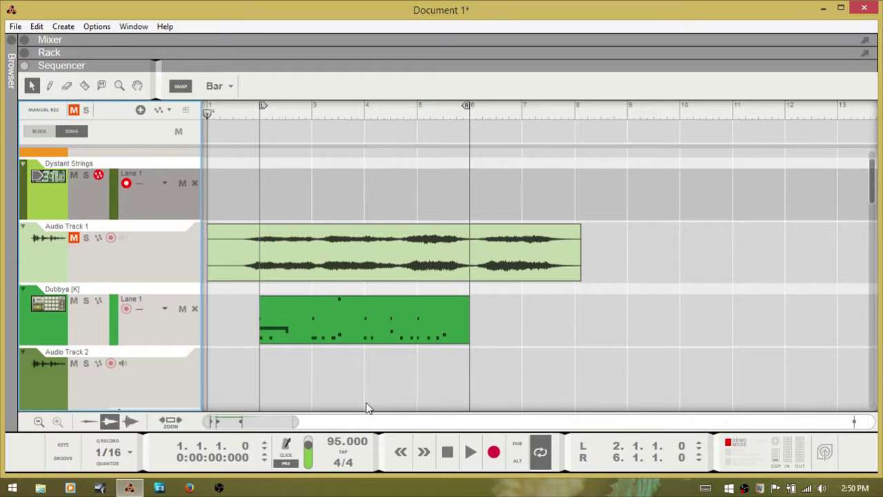
# - Raise the song tempo to 103 BPM
pyautogui.press('Up')
pyautogui.press('Up')
pyautogui.press('Up')
pyautogui.press('Up')
pyautogui.press('Up')
pyautogui.press('Up')
pyautogui.press('Up')
pyautogui.press('Up')
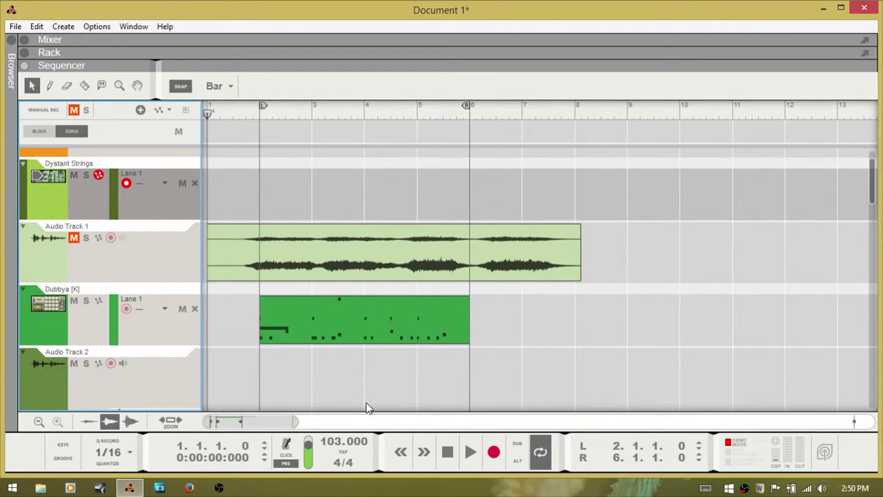
# - Lower the song tempo to 95 BPM
pyautogui.press('Down')
pyautogui.press('Down')
pyautogui.press('Down')
pyautogui.press('Down')
pyautogui.press('Down')
pyautogui.press('Down')
pyautogui.press('Down')
pyautogui.press('Down')
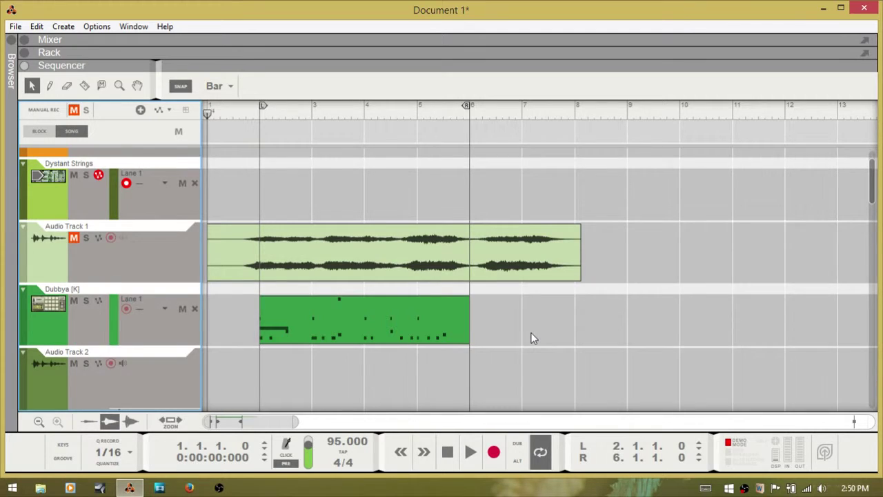
# - Switch the edit focus back and forth between the arrangement area and the track list
pyautogui.click(537, 311)
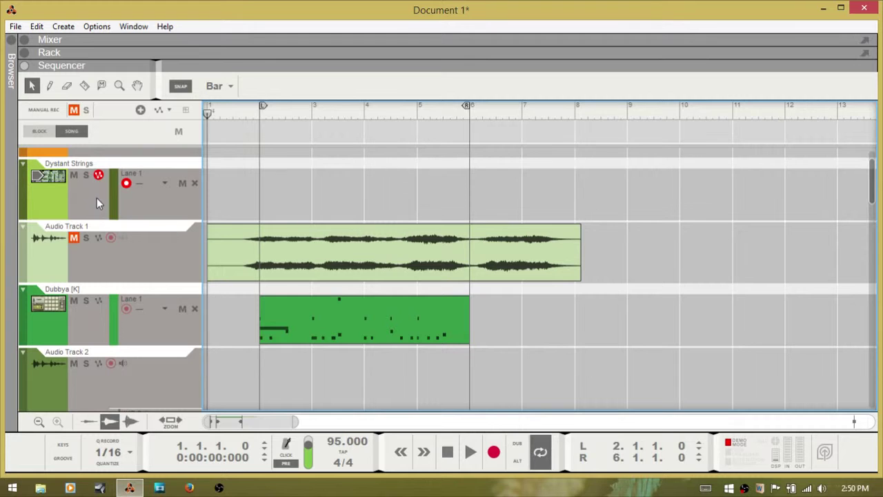
pyautogui.click(138, 263)
pyautogui.click(271, 189)
pyautogui.click(68, 193)
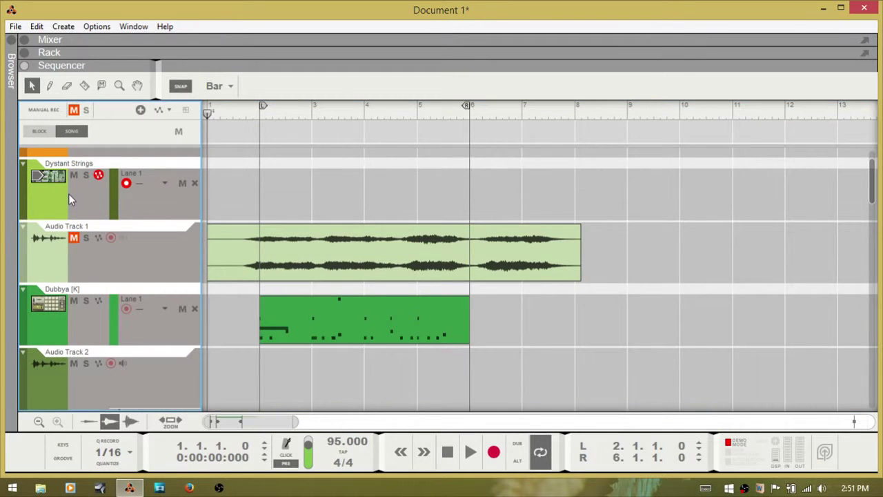
# - Select the audio clip on Audio Track 1, clear the selection, and return the edit focus to the track list
pyautogui.click(291, 243)
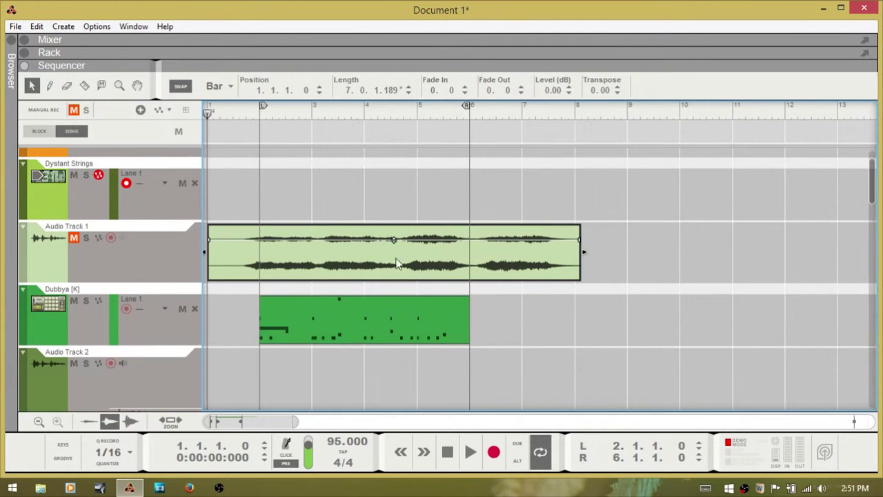
pyautogui.click(663, 272)
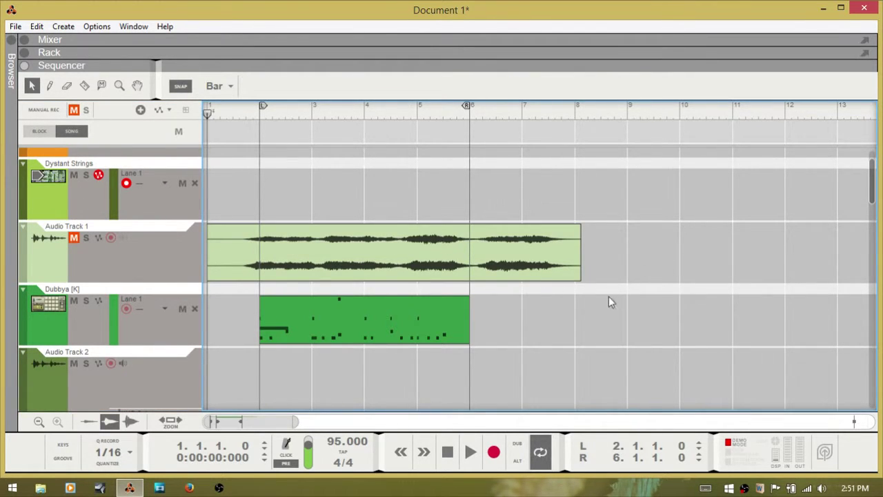
pyautogui.click(123, 133)
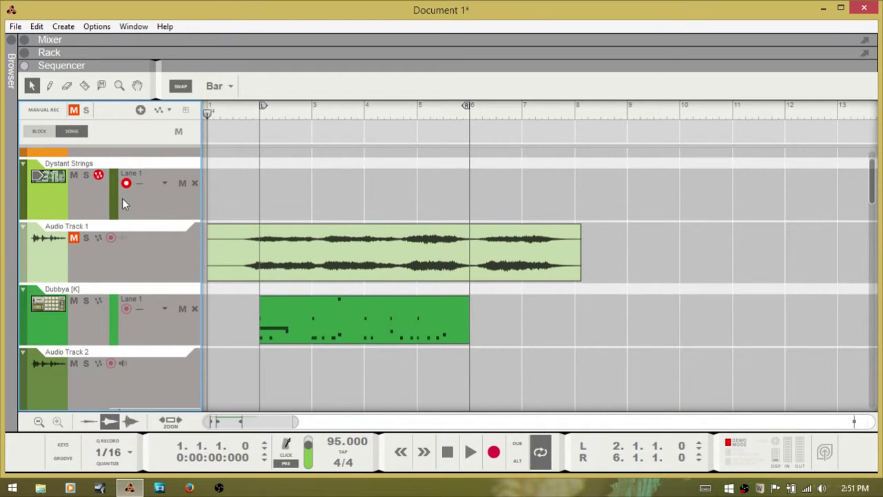
# - Select Audio Track 1, Dubbya [K] and Audio Track 2 one after another in the track list
pyautogui.click(131, 253)
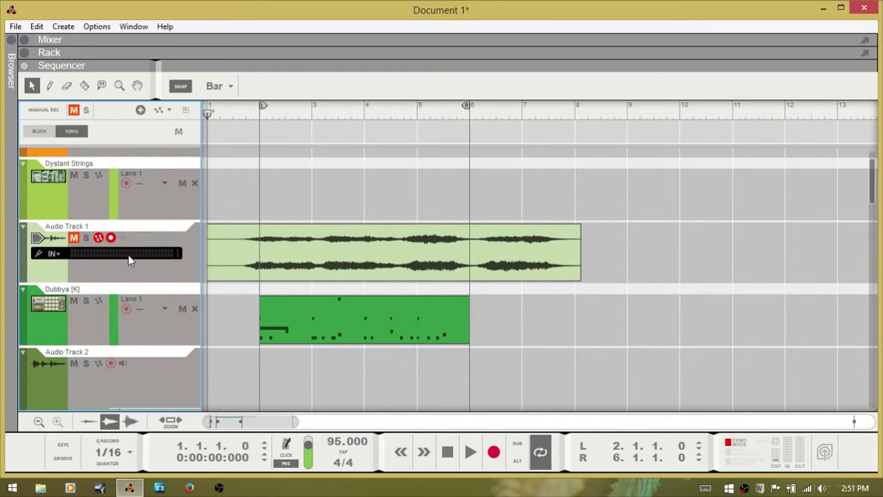
pyautogui.click(133, 323)
pyautogui.click(127, 380)
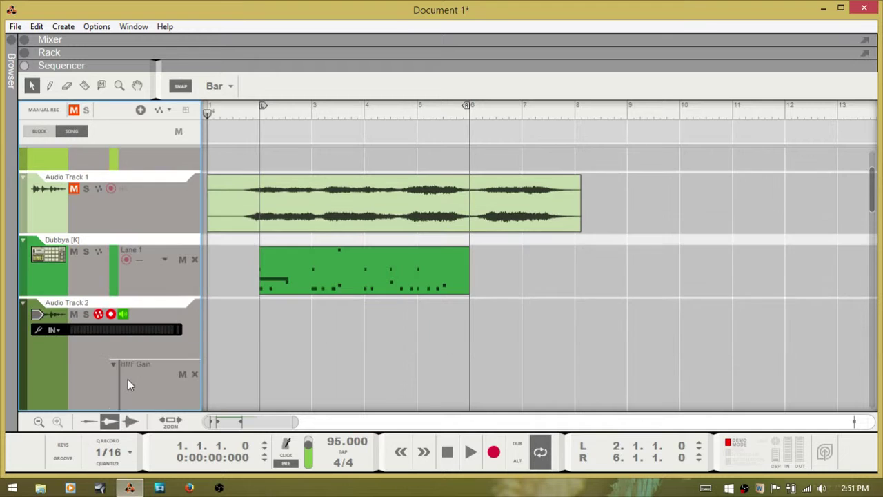
# - Delete the HMF Gain automation lane from Audio Track 2 and select Audio Track 3
pyautogui.scroll(-2, 182, 373)
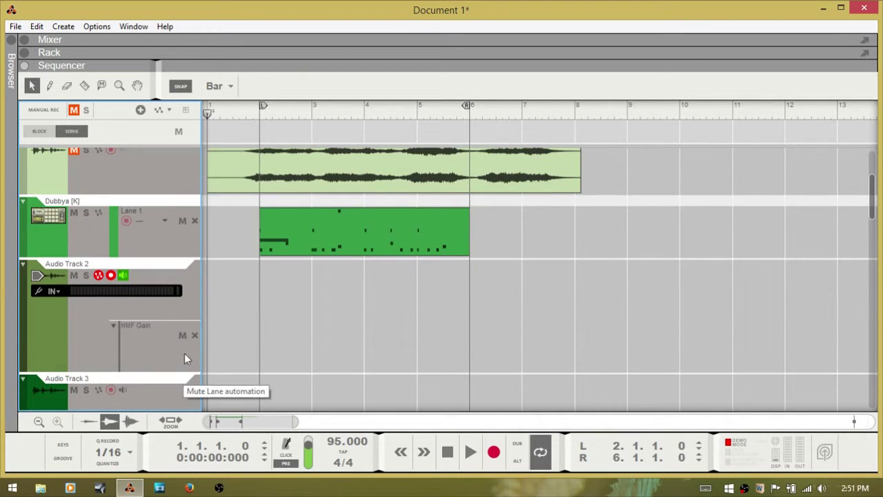
pyautogui.click(194, 334)
pyautogui.click(131, 345)
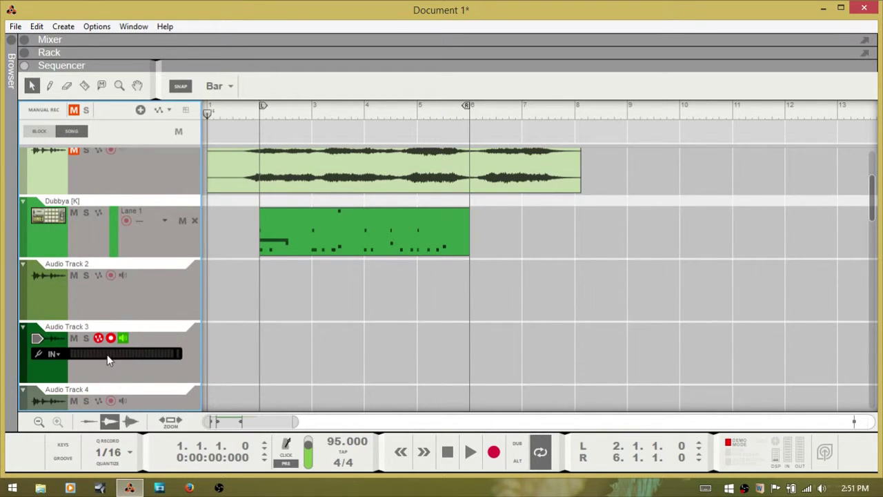
# - Move the edit focus to the arrangement, select all clips there, and clear the selection, doing this twice
pyautogui.click(272, 301)
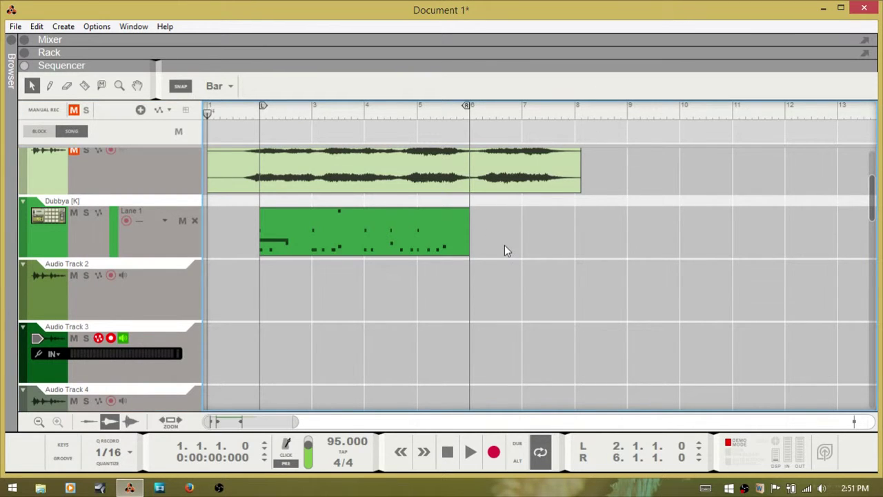
pyautogui.hotkey('ctrl', 'a')
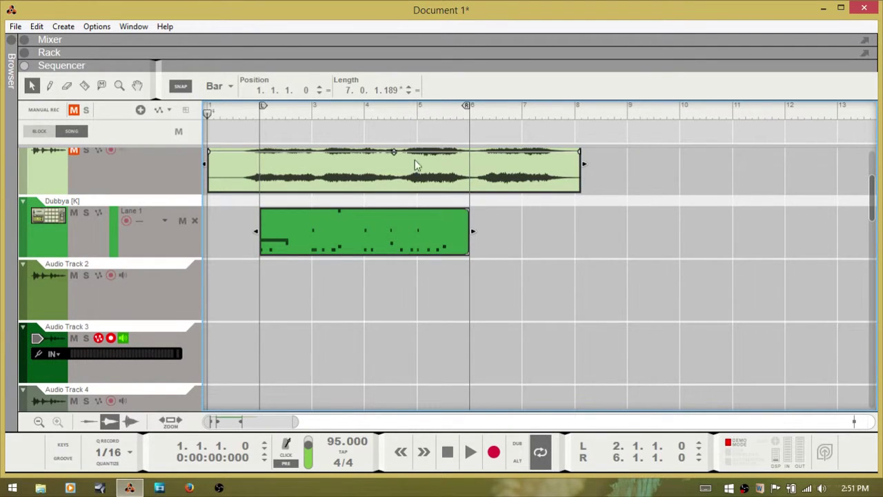
pyautogui.click(542, 219)
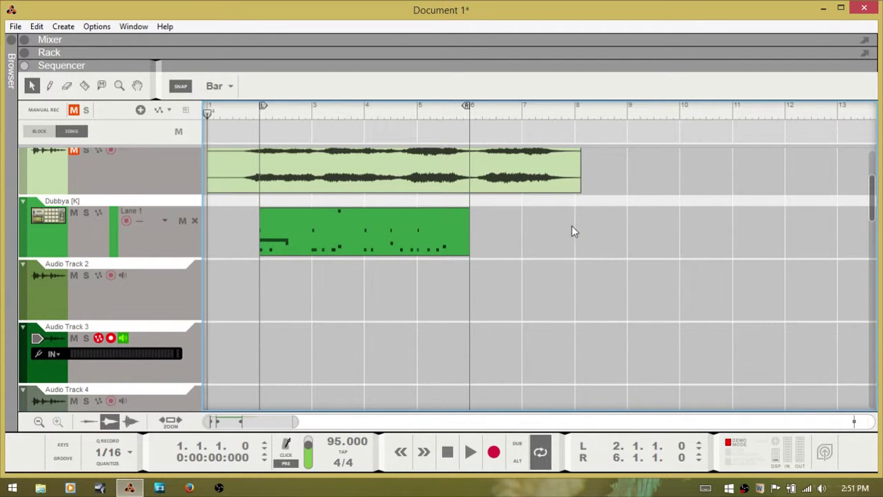
pyautogui.hotkey('ctrl', 'a')
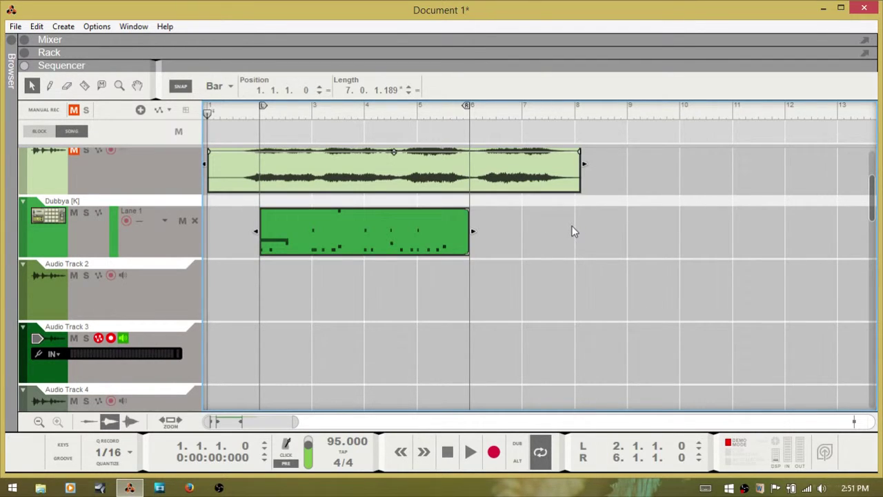
pyautogui.scroll(3, 578, 236)
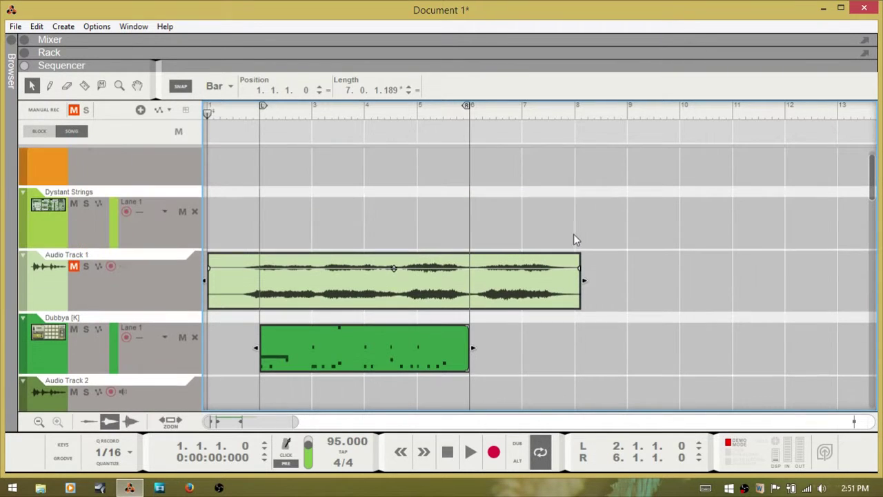
pyautogui.click(484, 218)
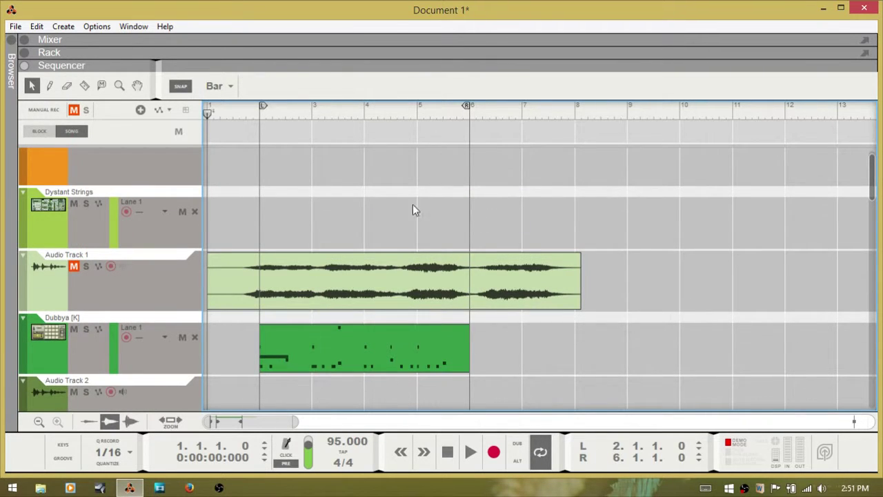
# - Select Dystant Strings, Transport, Audio Track 4 and Audio Track 5 in turn, ending on Audio Track 4
pyautogui.click(80, 233)
pyautogui.click(100, 160)
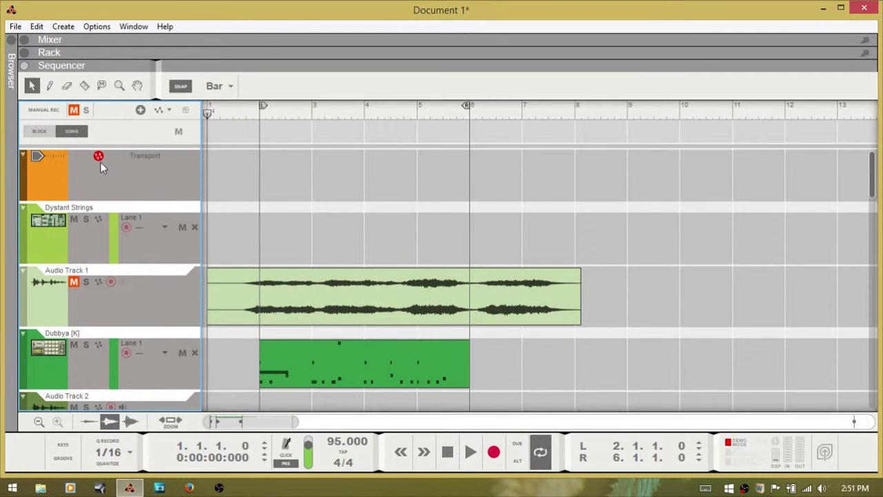
pyautogui.scroll(-8, 89, 183)
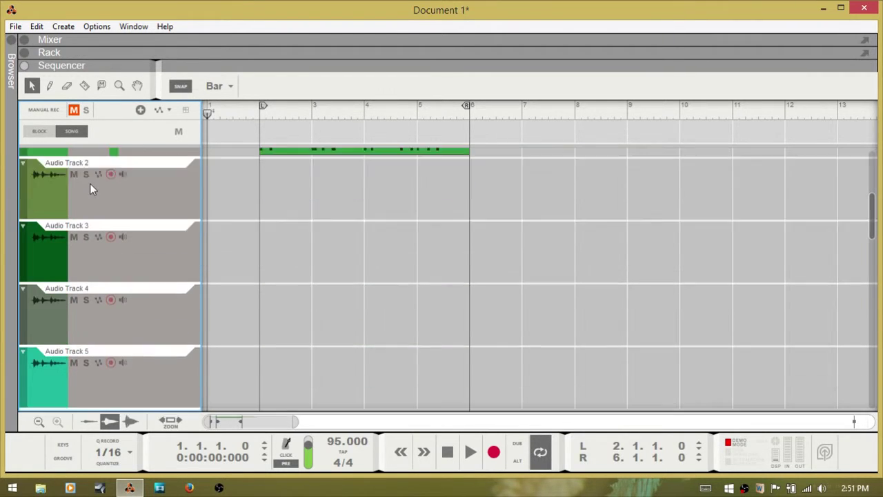
pyautogui.click(127, 282)
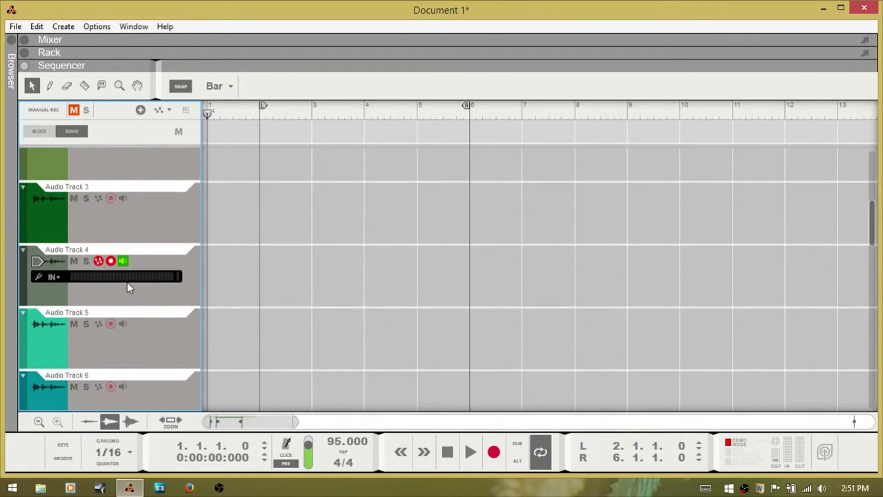
pyautogui.click(108, 345)
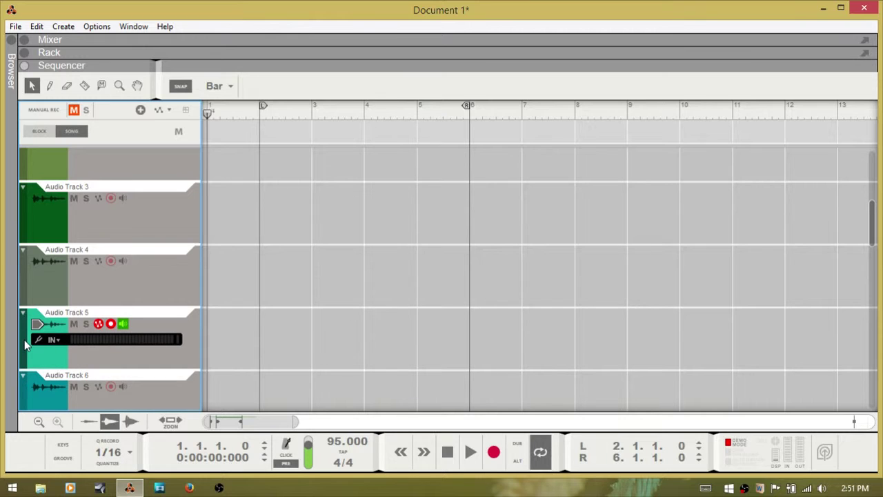
pyautogui.click(24, 277)
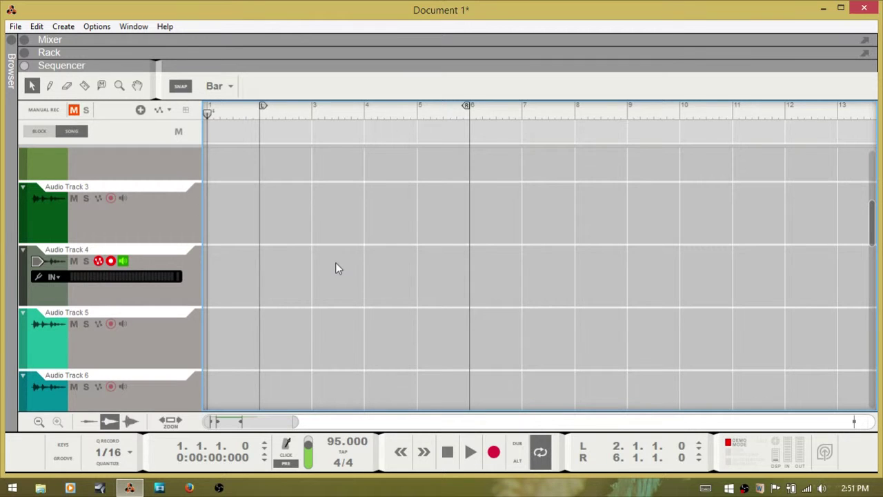
# - Split the Dubbya [K] clip at bar 4 with the Razor tool and return to the Selection tool
pyautogui.scroll(5, 344, 283)
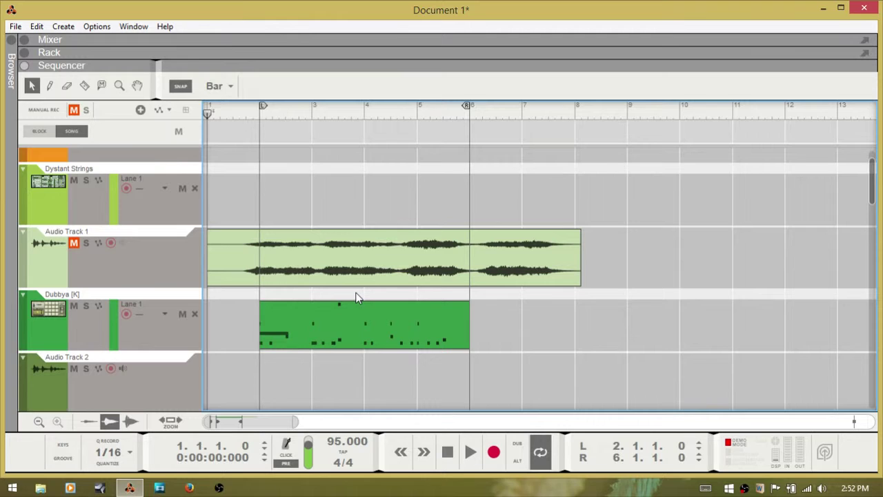
pyautogui.press('r')
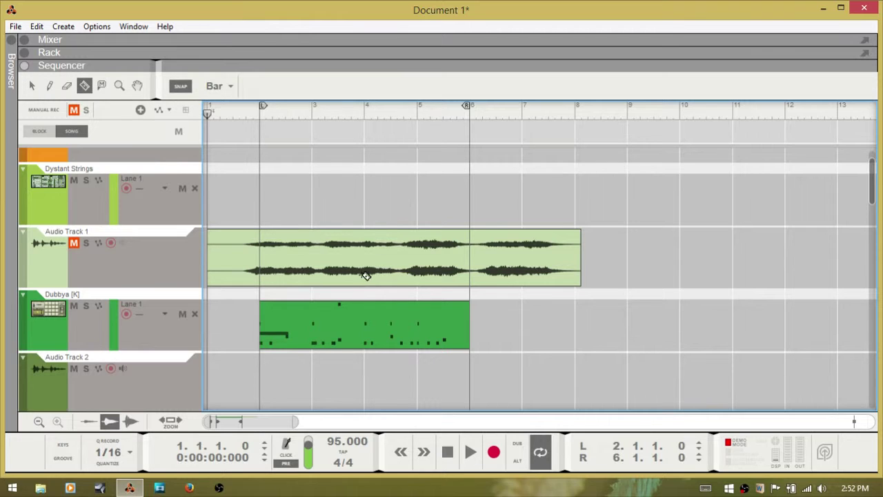
pyautogui.click(367, 325)
pyautogui.press('q')
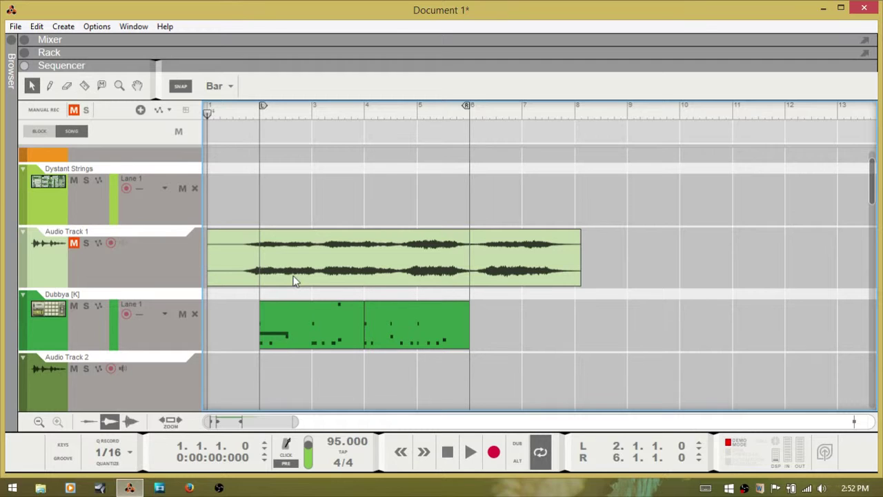
# - Join the two Dubbya [K] clip halves back into one clip and clear the selection
pyautogui.click(308, 325)
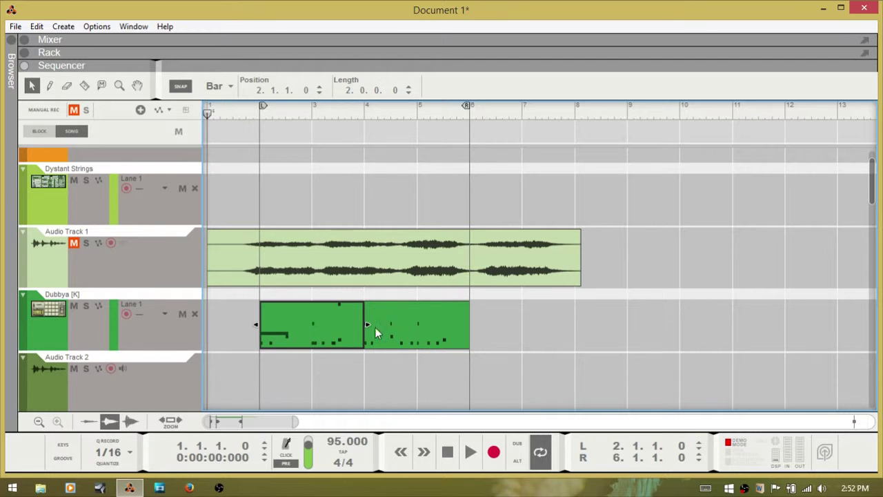
pyautogui.keyDown('shift'); pyautogui.click(412, 334); pyautogui.keyUp('shift')
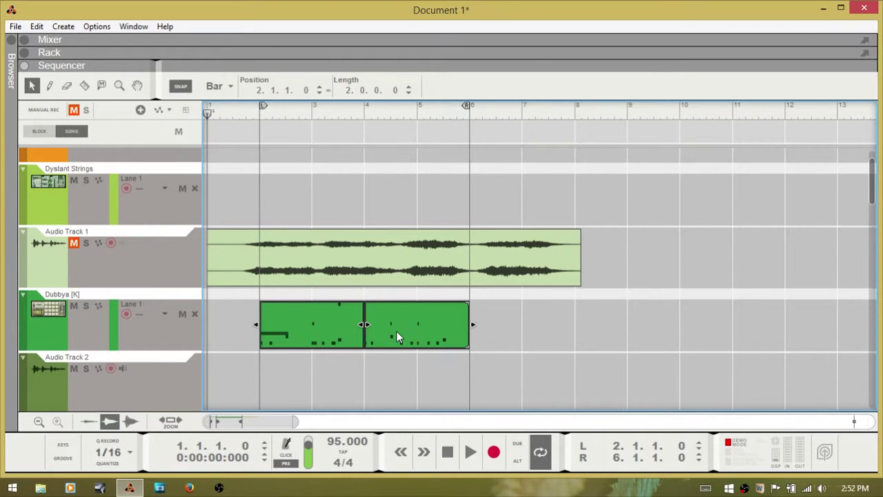
pyautogui.hotkey('ctrl', 'j')
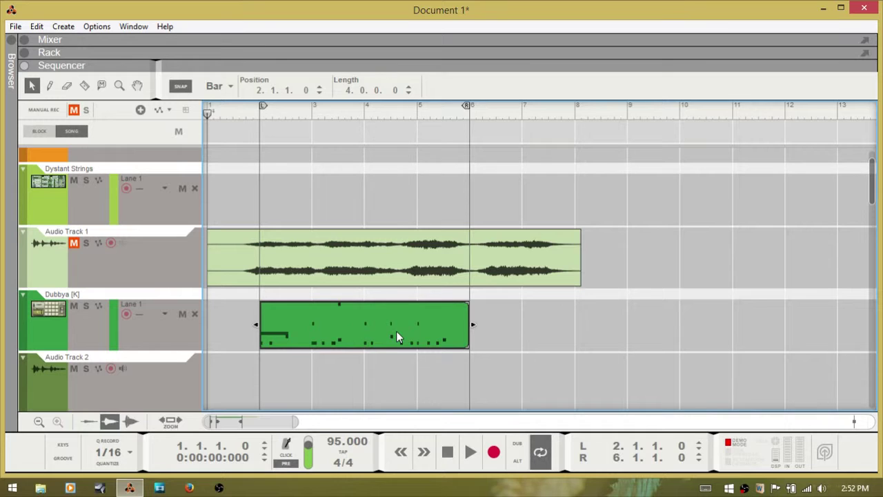
pyautogui.click(512, 329)
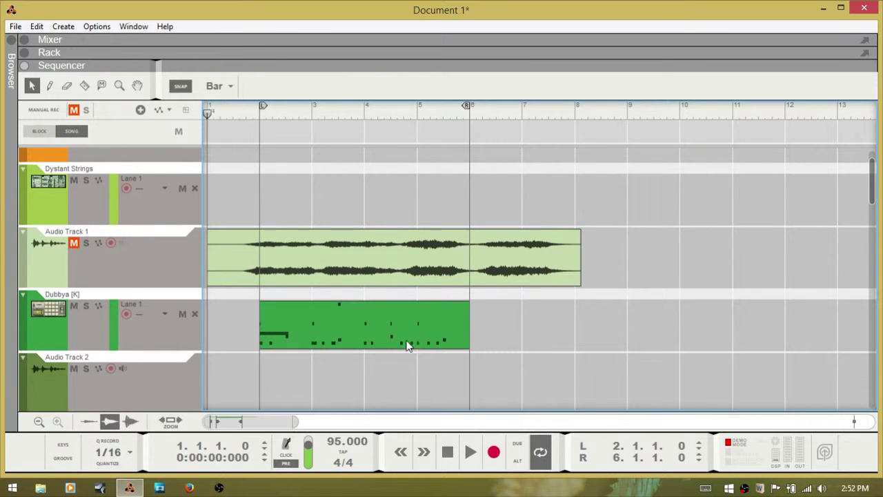
# - Select the Dubbya [K] clip and nudge it later in one-bar steps to bar 7
pyautogui.click(364, 322)
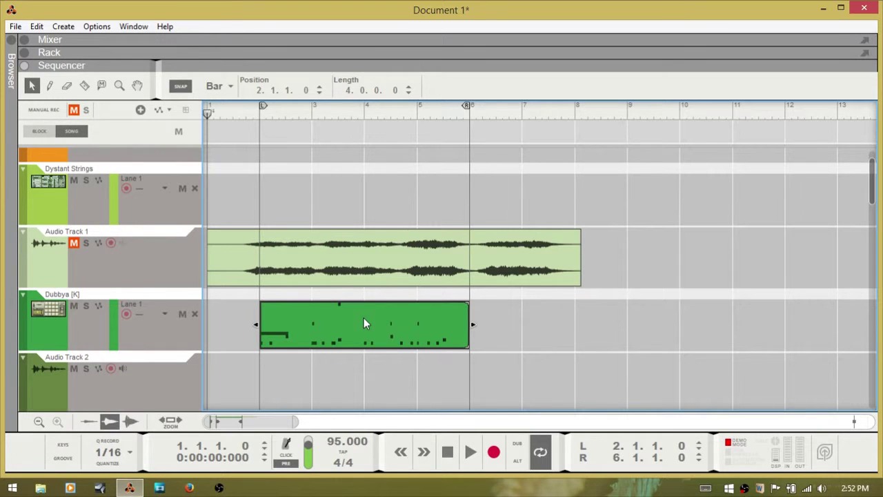
pyautogui.click(596, 355)
pyautogui.click(413, 325)
pyautogui.hotkey('ctrl', 'Right')
pyautogui.hotkey('ctrl', 'Right')
pyautogui.hotkey('ctrl', 'Right')
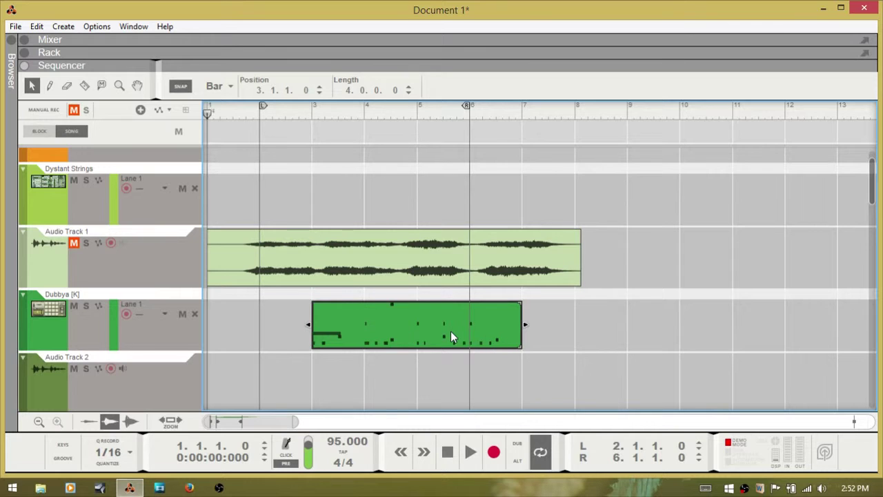
pyautogui.hotkey('ctrl', 'Right')
pyautogui.hotkey('ctrl', 'Right')
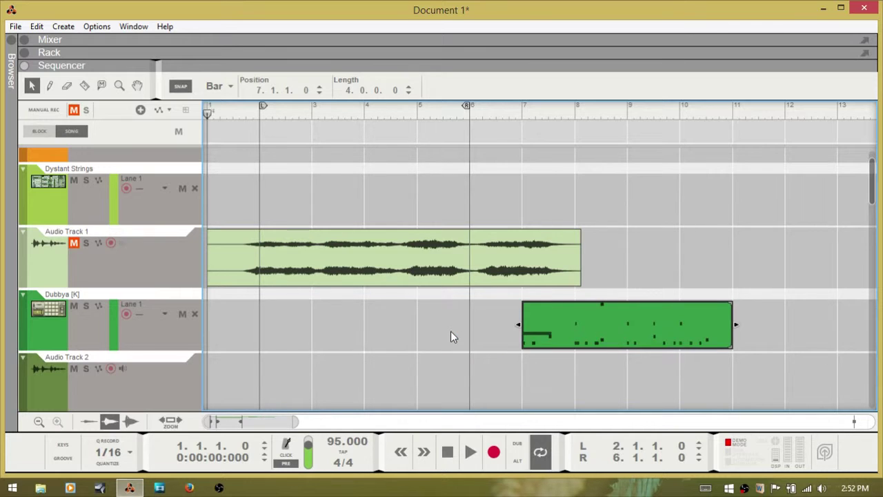
# - Nudge the Dubbya [K] clip earlier in one-bar steps back to bar 2
pyautogui.hotkey('ctrl', 'Left')
pyautogui.hotkey('ctrl', 'Left')
pyautogui.hotkey('ctrl', 'Left')
pyautogui.hotkey('ctrl', 'Left')
pyautogui.hotkey('ctrl', 'Left')
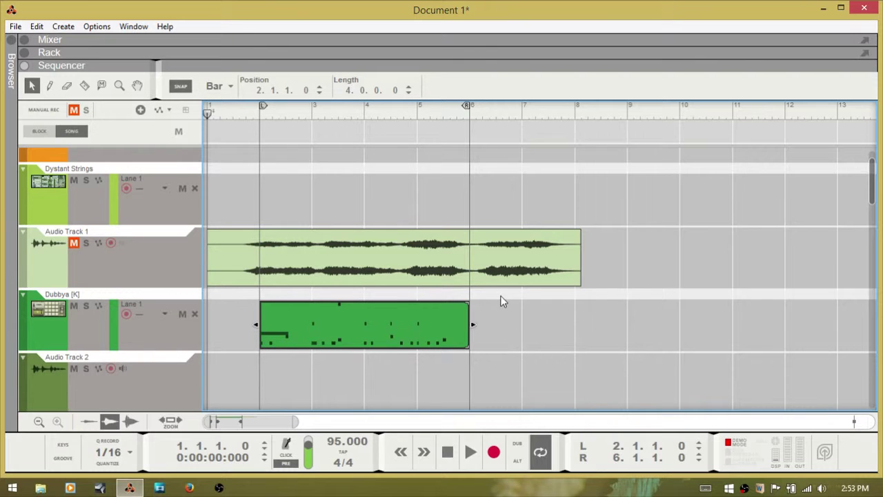
# - Nudge the Dubbya [K] clip bar by bar to bar 6 and back again to bar 2
pyautogui.hotkey('ctrl', 'Right')
pyautogui.hotkey('ctrl', 'Right')
pyautogui.hotkey('ctrl', 'Right')
pyautogui.hotkey('ctrl', 'Right')
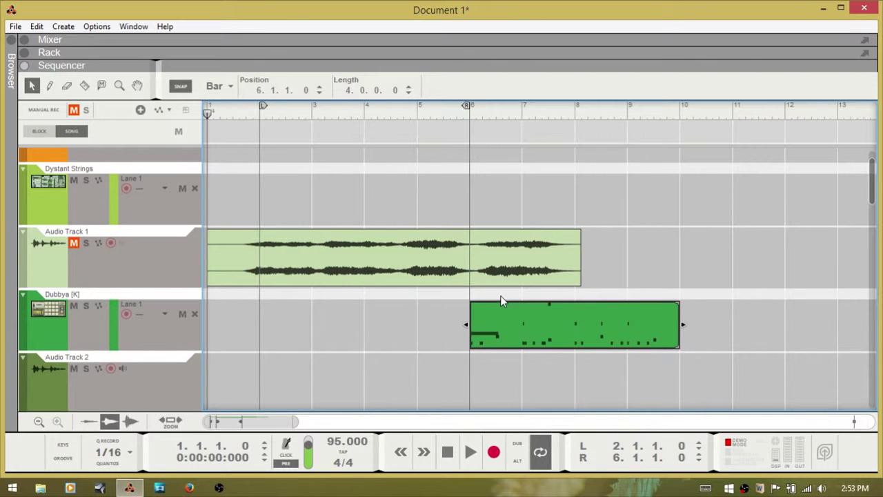
pyautogui.hotkey('ctrl', 'Left')
pyautogui.hotkey('ctrl', 'Left')
pyautogui.hotkey('ctrl', 'Left')
pyautogui.hotkey('ctrl', 'Left')
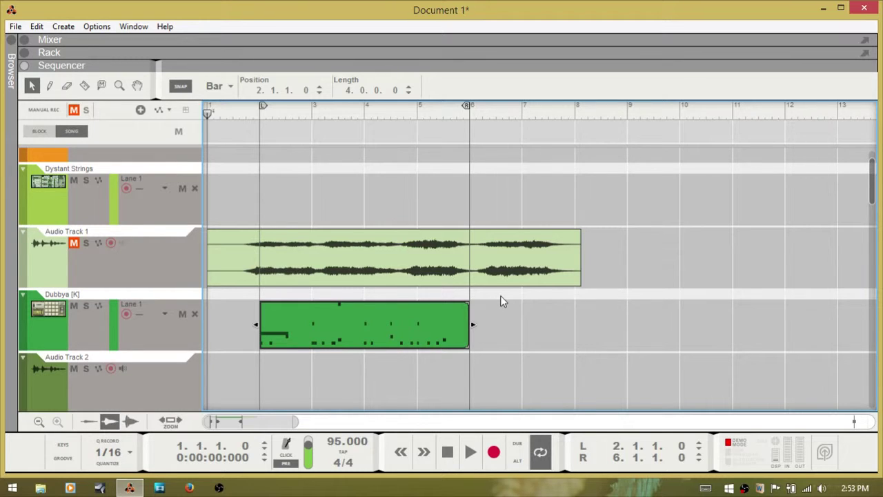
# - Nudge the Dubbya [K] clip later in one-beat steps to position 4.2.1.0
pyautogui.hotkey('ctrl', 'Right')
pyautogui.hotkey('ctrl', 'Right')
pyautogui.hotkey('ctrl', 'Right')
pyautogui.hotkey('ctrl', 'Right')
pyautogui.hotkey('ctrl', 'Right')
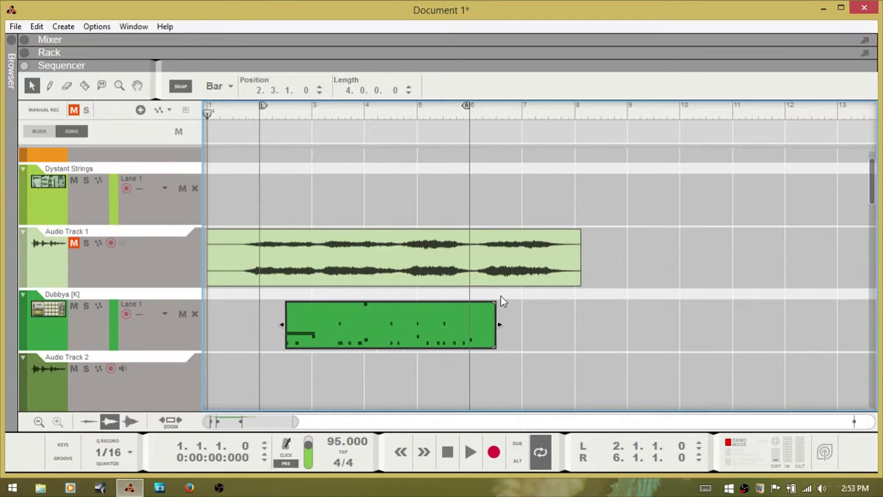
pyautogui.hotkey('ctrl', 'Right')
pyautogui.hotkey('ctrl', 'Right')
pyautogui.hotkey('ctrl', 'Right')
pyautogui.hotkey('ctrl', 'Right')
pyautogui.hotkey('ctrl', 'Right')
pyautogui.hotkey('ctrl', 'Right')
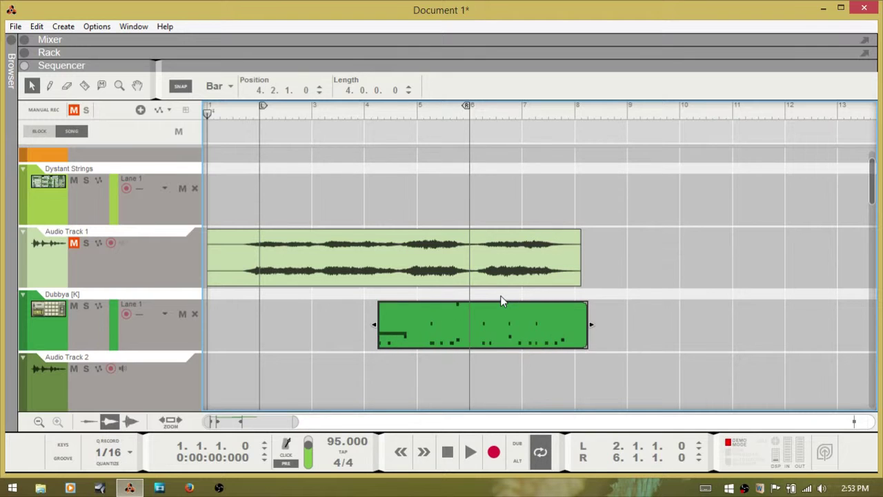
# - Nudge the Dubbya [K] clip earlier in one-beat steps back to position 2.1.1.0
pyautogui.hotkey('ctrl', 'Left')
pyautogui.hotkey('ctrl', 'Left')
pyautogui.hotkey('ctrl', 'Left')
pyautogui.hotkey('ctrl', 'Left')
pyautogui.hotkey('ctrl', 'Left')
pyautogui.hotkey('ctrl', 'Left')
pyautogui.hotkey('ctrl', 'Left')
pyautogui.hotkey('ctrl', 'Left')
pyautogui.hotkey('ctrl', 'Left')
pyautogui.hotkey('ctrl', 'Left')
pyautogui.hotkey('ctrl', 'Left')
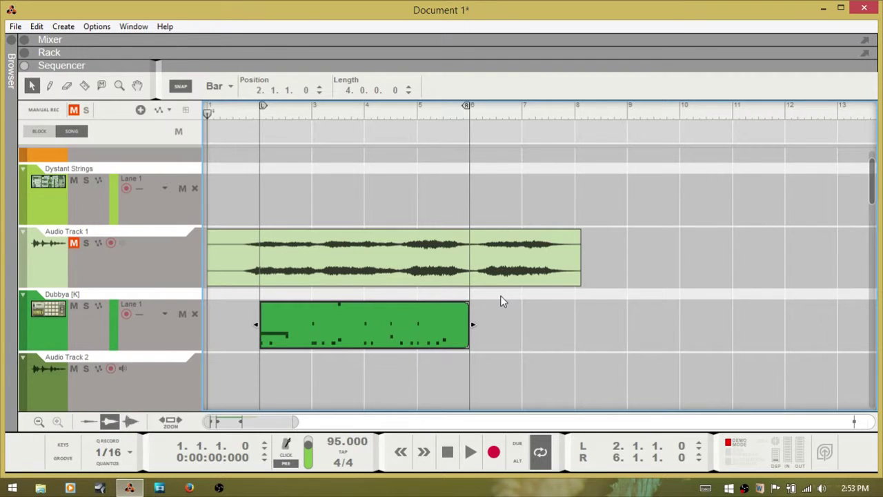
# - Switch from the sequencer to the full mixer view
pyautogui.press('F5')
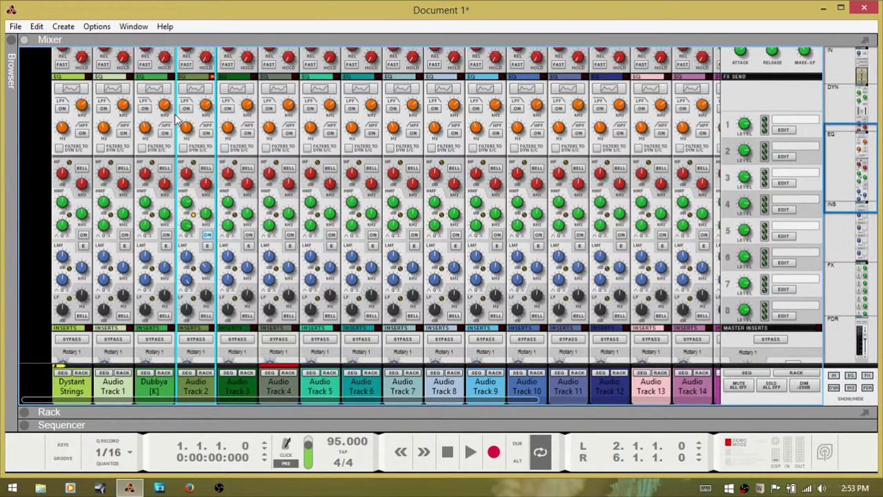
# - Move the mixer channel selection forward one channel at a time from Audio Track 2 to Audio Track 16
pyautogui.press('Right')
pyautogui.press('Right')
pyautogui.press('Right')
pyautogui.press('Right')
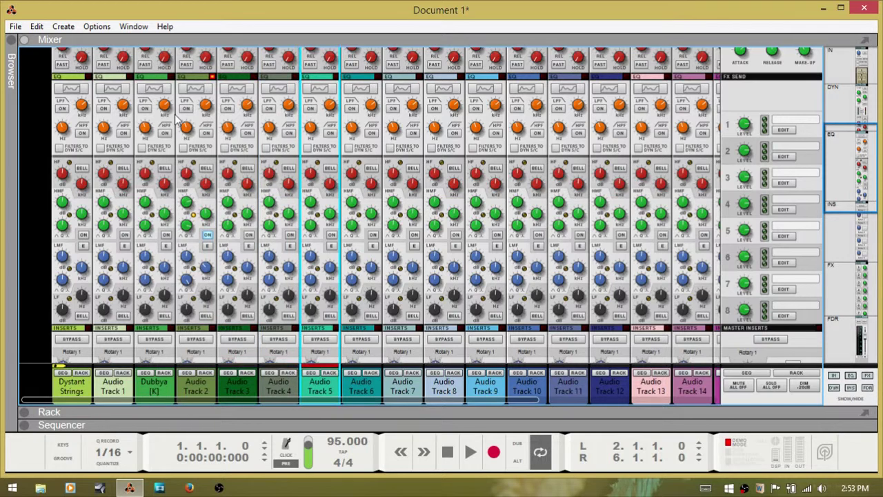
pyautogui.press('Right')
pyautogui.press('Right')
pyautogui.press('Right')
pyautogui.press('Right')
pyautogui.press('Right')
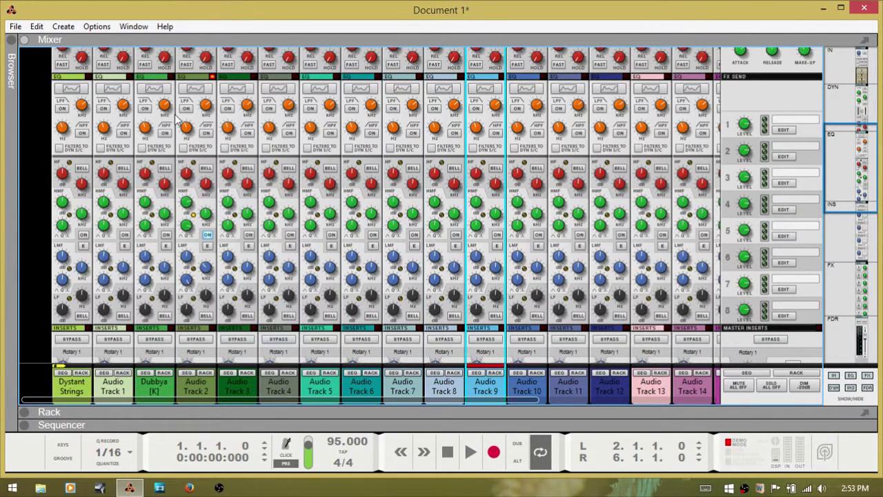
pyautogui.press('Right')
pyautogui.press('Right')
pyautogui.press('Right')
pyautogui.press('Right')
pyautogui.press('Right')
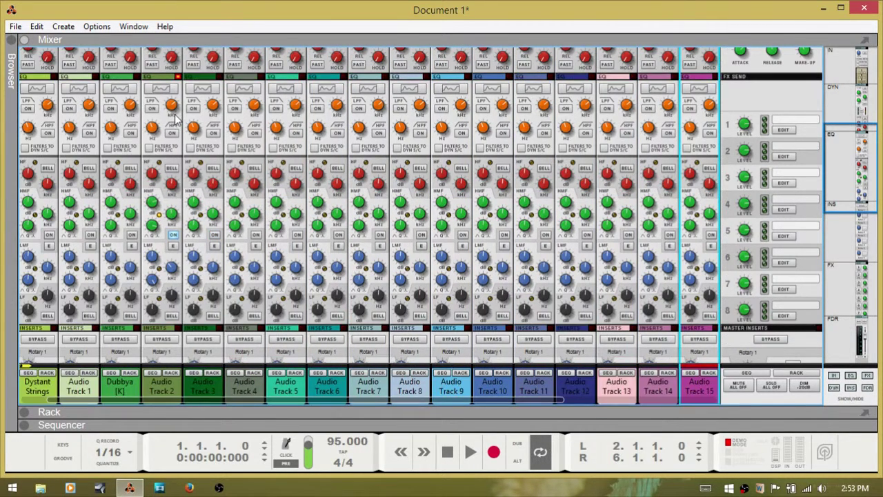
# - Move the mixer channel selection back one channel at a time to the Dystant Strings channel
pyautogui.press('Left')
pyautogui.press('Left')
pyautogui.press('Left')
pyautogui.press('Left')
pyautogui.press('Left')
pyautogui.press('Left')
pyautogui.press('Left')
pyautogui.press('Left')
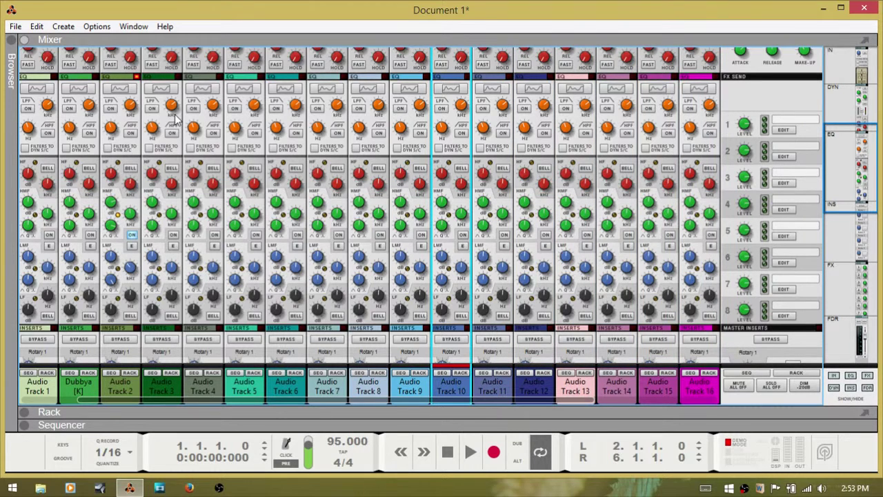
pyautogui.press('Left')
pyautogui.press('Left')
pyautogui.press('Left')
pyautogui.press('Left')
pyautogui.press('Left')
pyautogui.press('Left')
pyautogui.press('Left')
pyautogui.press('Left')
pyautogui.press('Left')
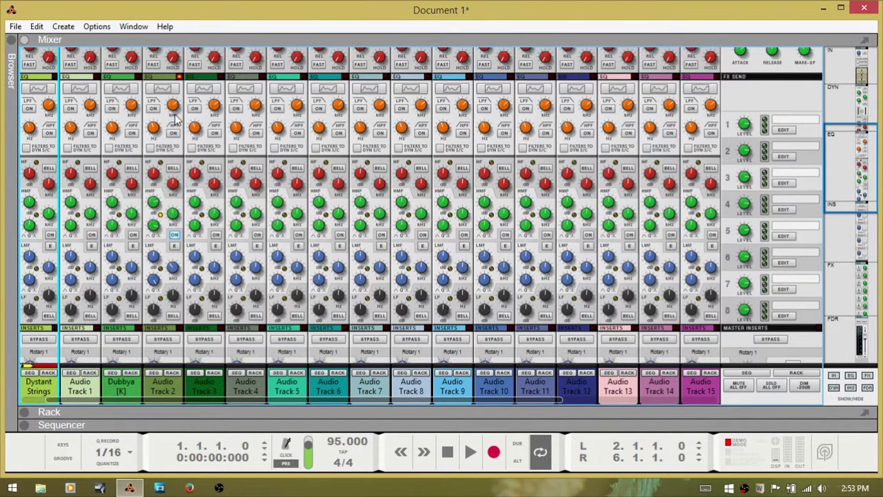
pyautogui.hscroll(-1, 176, 119)
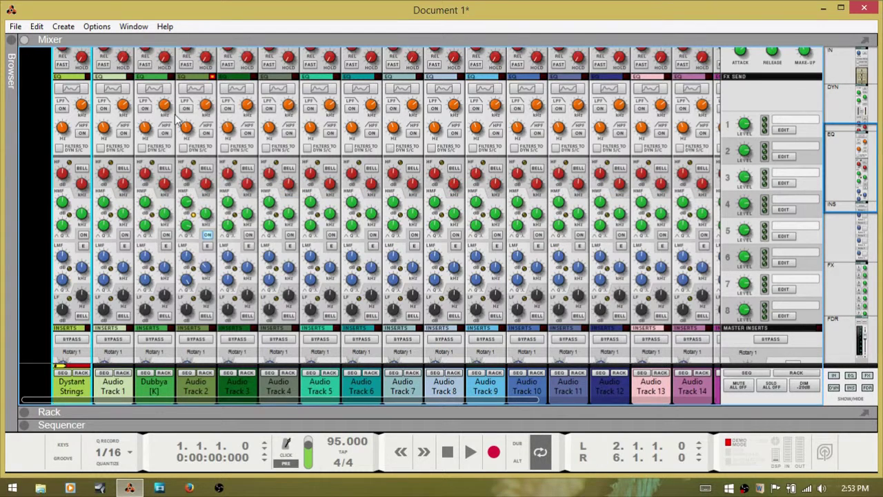
# - Open the Spectrum EQ for Audio Track 14 and turn its EQ on
pyautogui.hscroll(6, 176, 119)
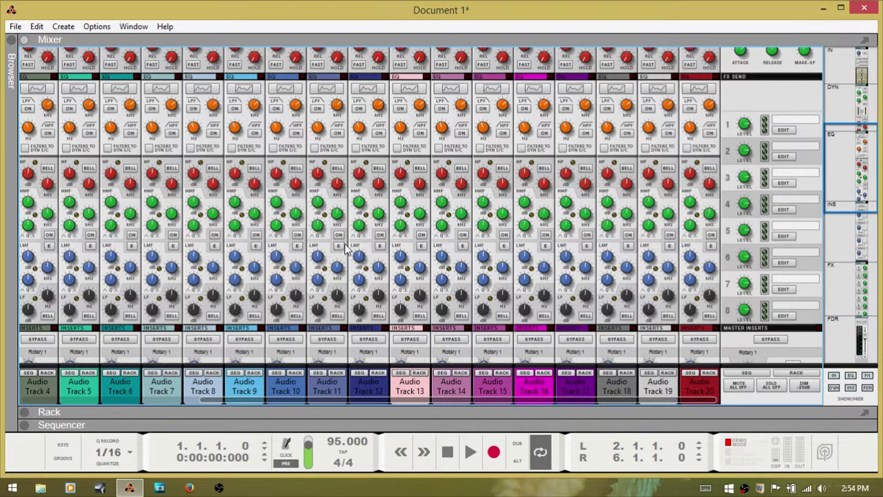
pyautogui.click(443, 91)
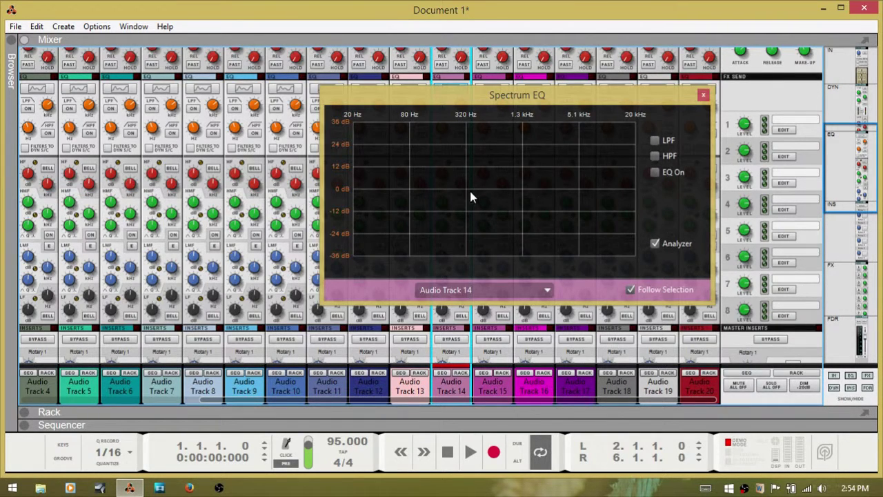
pyautogui.click(654, 173)
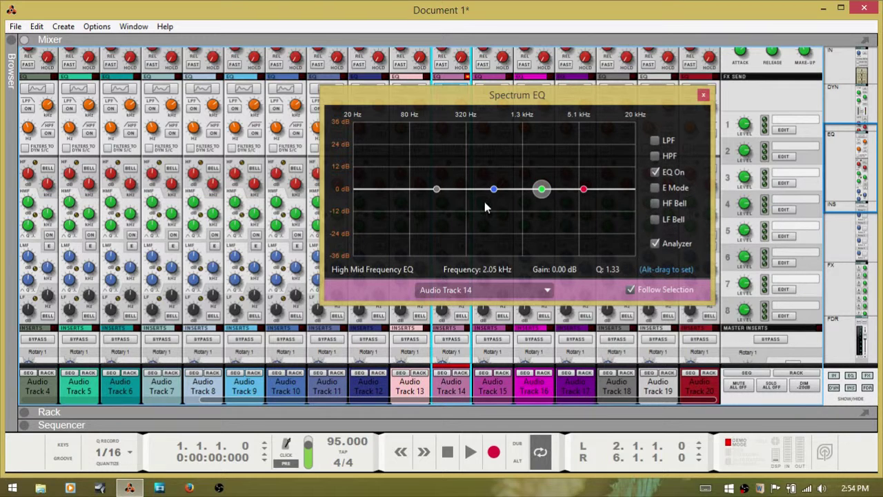
# - Boost Audio Track 14's high-mid EQ band by about 9.8 dB at 2.11 kHz, return its gain to 0 dB and close the Spectrum EQ
pyautogui.moveTo(542, 189); pyautogui.dragTo(543, 177)
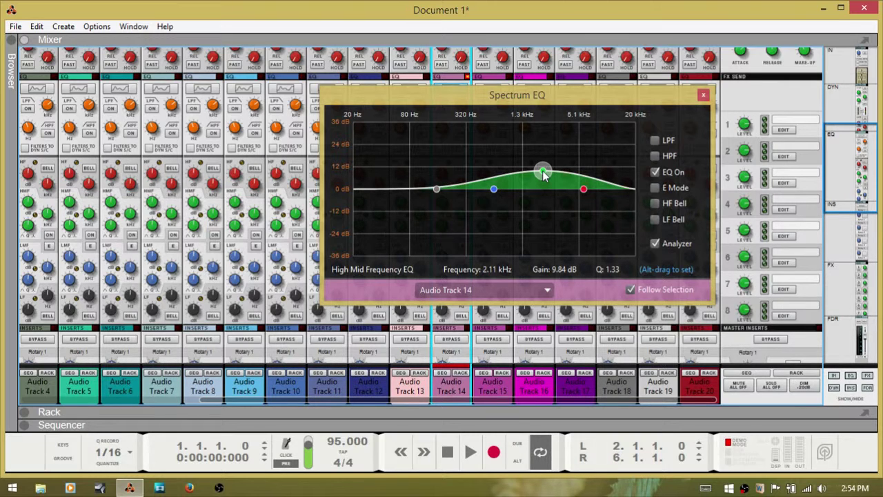
pyautogui.moveTo(543, 175)
pyautogui.mouseDown()
pyautogui.moveTo(542, 191)
pyautogui.moveTo(542, 123)
pyautogui.moveTo(544, 187)
pyautogui.moveTo(542, 159)
pyautogui.moveTo(543, 173)
pyautogui.mouseUp()
pyautogui.moveTo(543, 174); pyautogui.dragTo(542, 186)
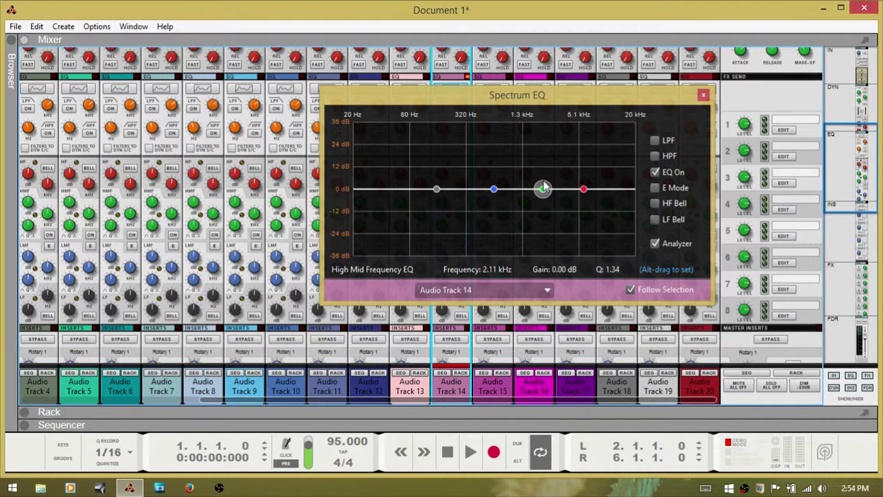
pyautogui.click(702, 96)
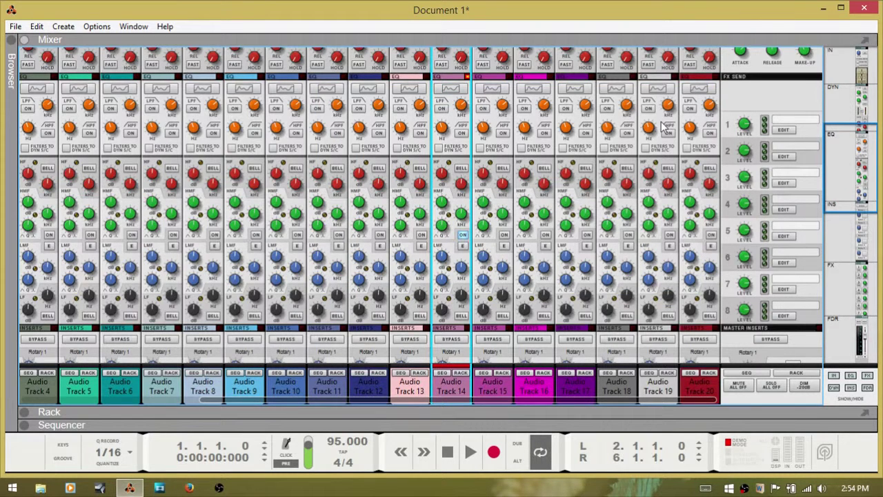